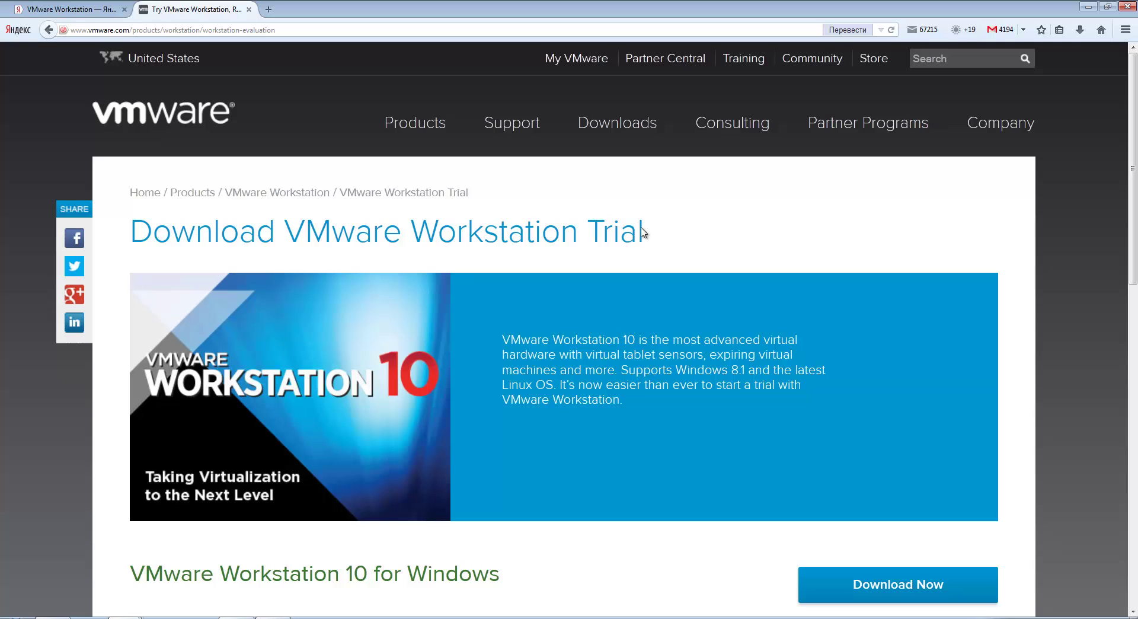
# Step: Download the VMware Workstation 10 for Windows trial installer and save the file
pyautogui.moveTo(645, 231); pyautogui.dragTo(585, 234)
pyautogui.scroll(-3, 571, 311)
pyautogui.scroll(-3, 571, 306)
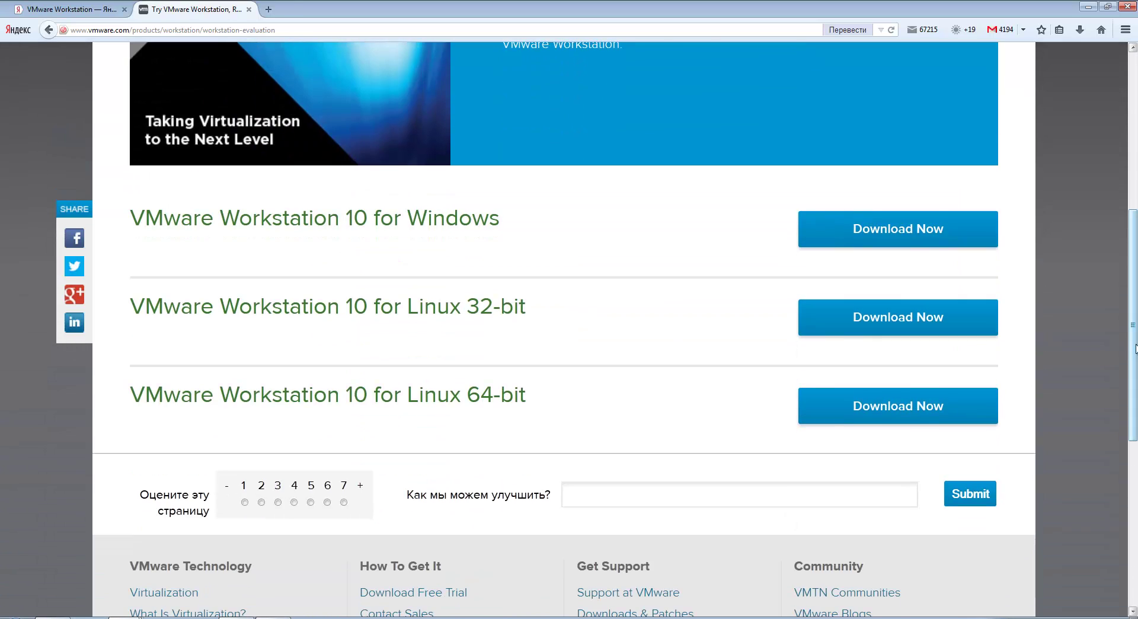
pyautogui.moveTo(880, 244); pyautogui.dragTo(951, 243)
pyautogui.click(951, 242)
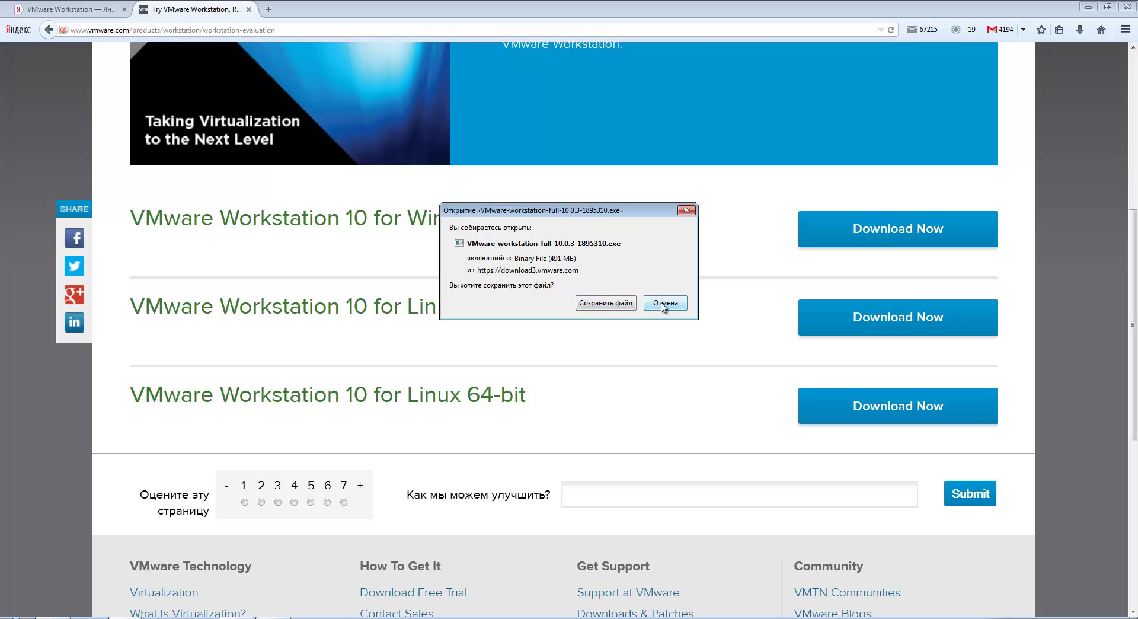
pyautogui.click(607, 304)
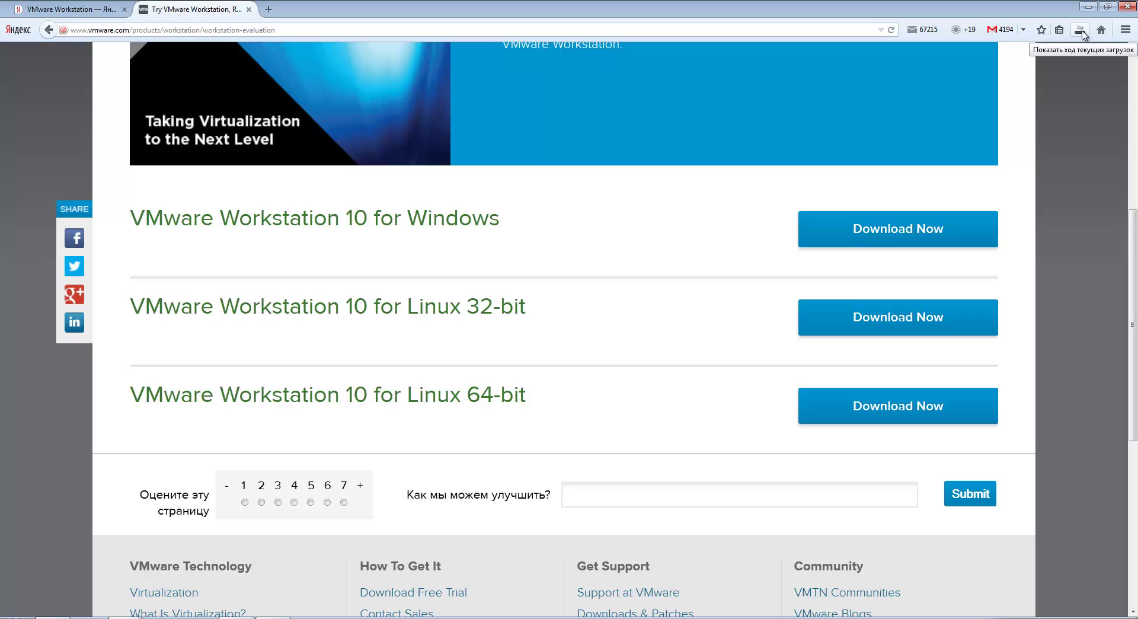
# Step: Open the folder containing the finished download and launch the VMware-workstation-full-10.0.3-1895310 installer
pyautogui.scroll(3, 1083, 236)
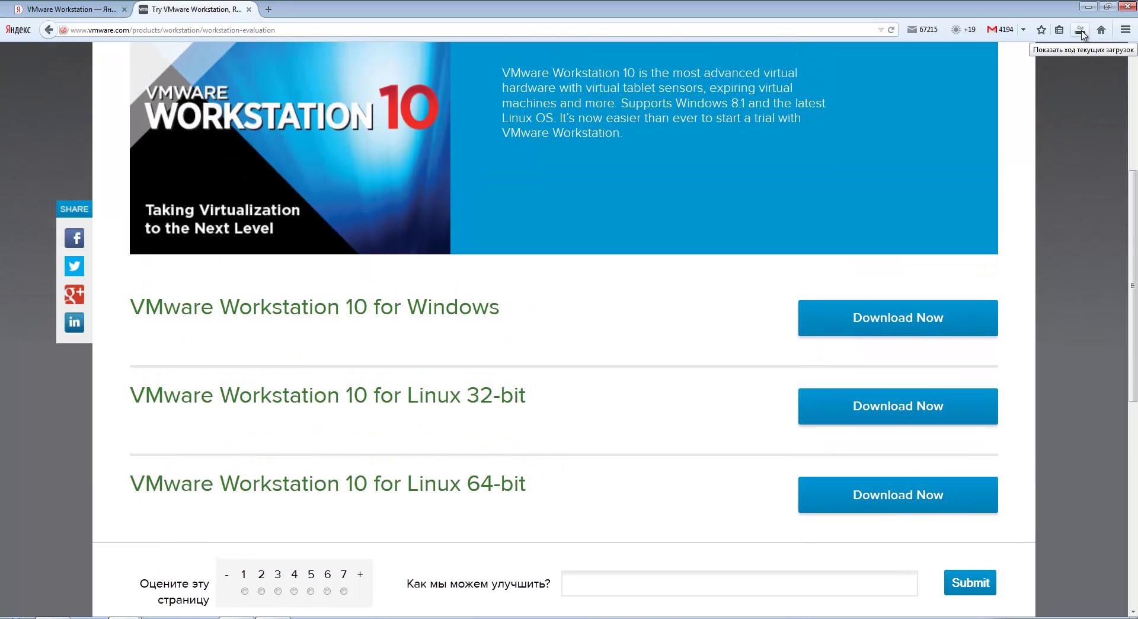
pyautogui.click(1080, 30)
pyautogui.click(1070, 71)
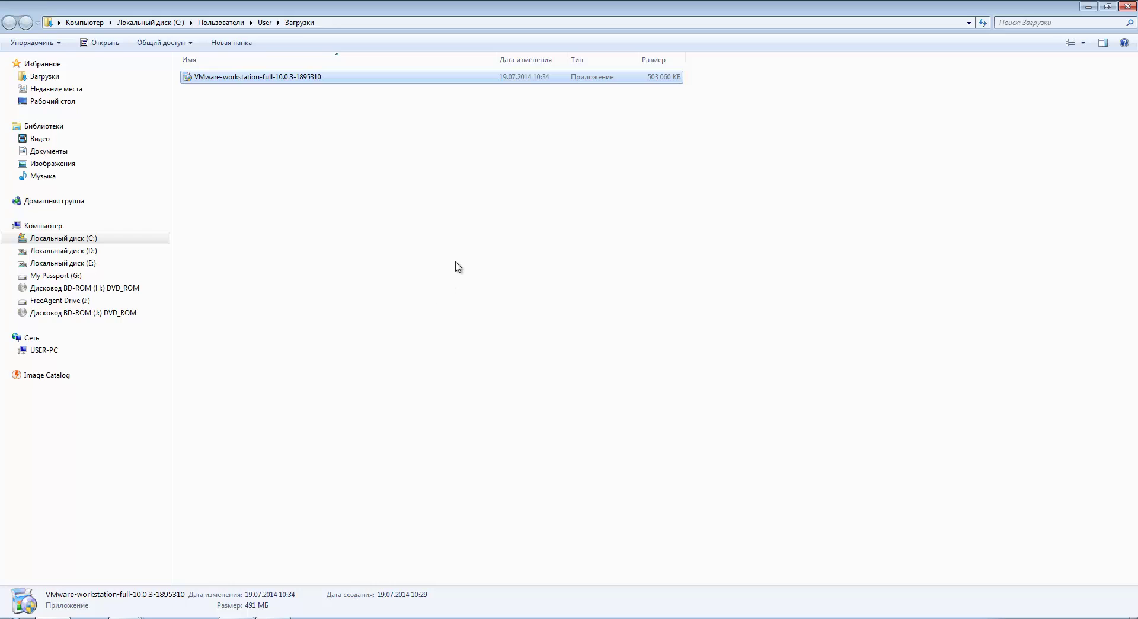
pyautogui.click(330, 171)
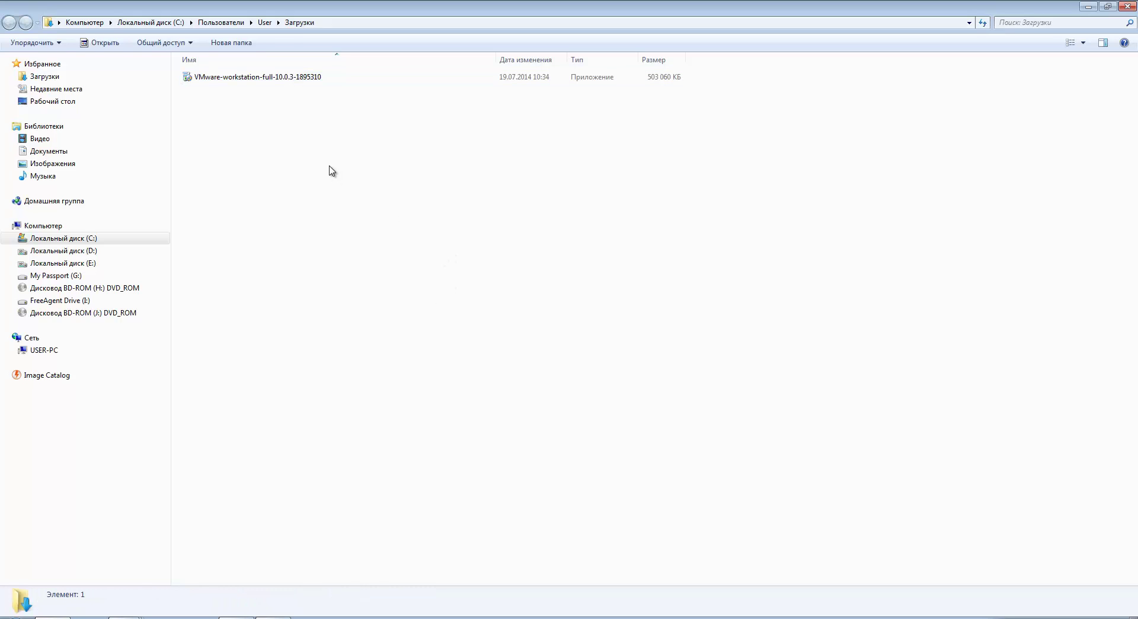
pyautogui.doubleClick(300, 79)
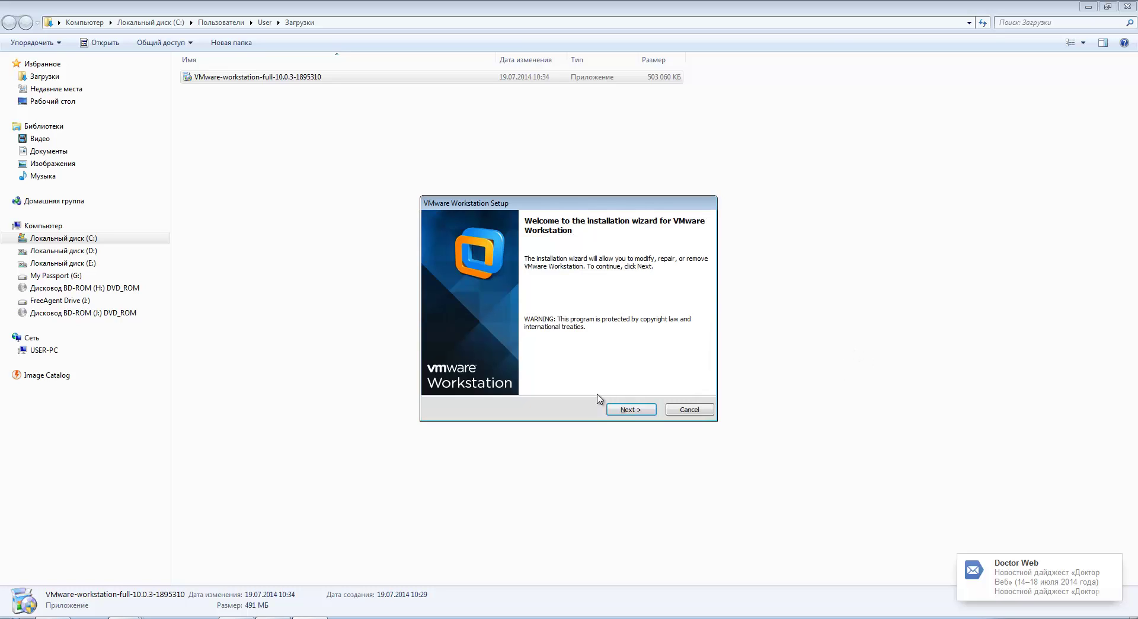
# Step: Run the VMware Workstation setup with the Modify/Change option, accepting the preselected features, and finish the wizard
pyautogui.click(631, 414)
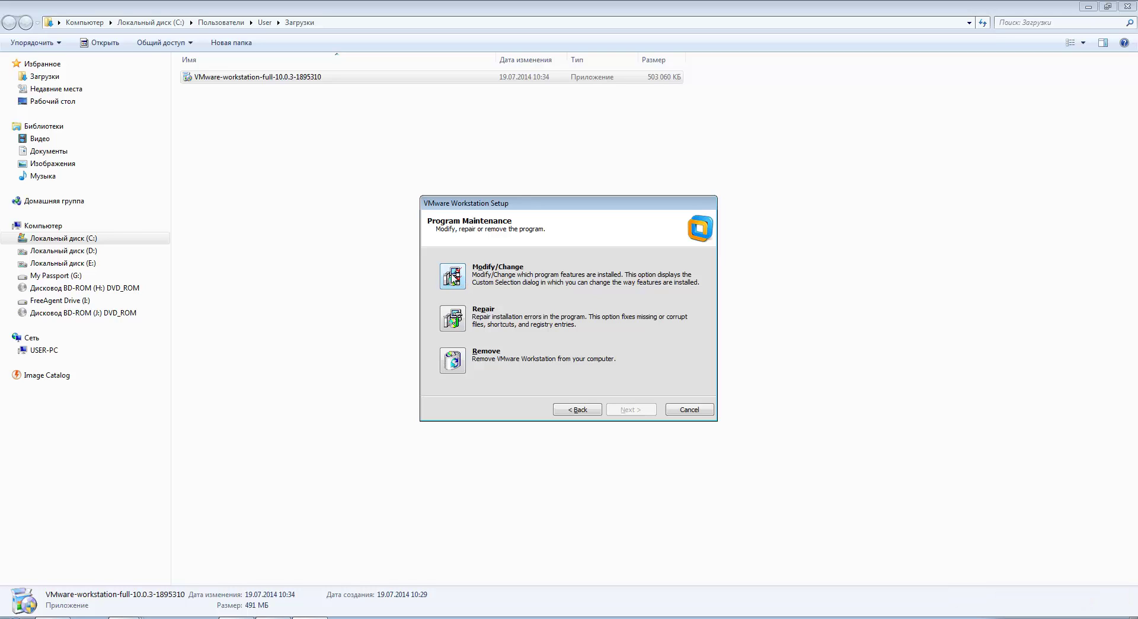
pyautogui.click(452, 275)
pyautogui.click(452, 276)
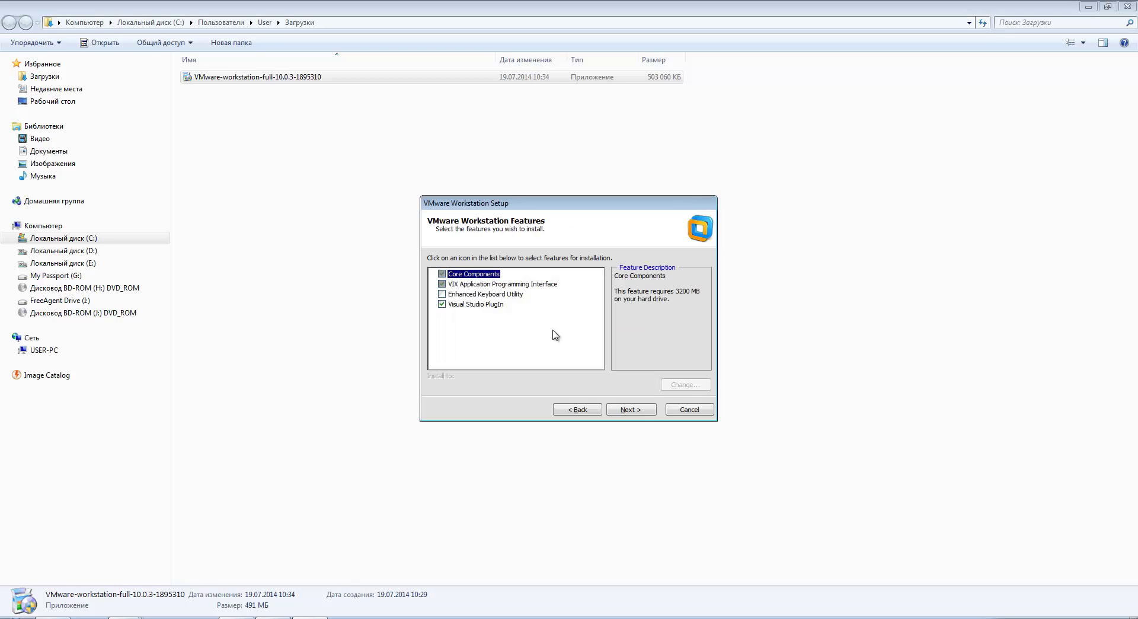
pyautogui.click(630, 409)
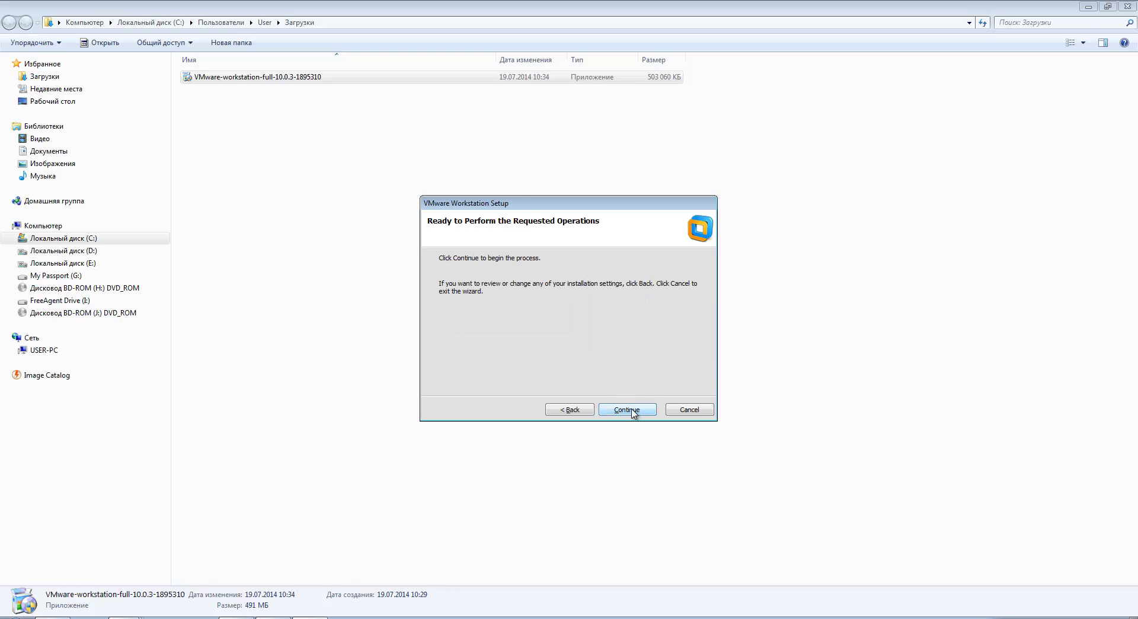
pyautogui.click(633, 409)
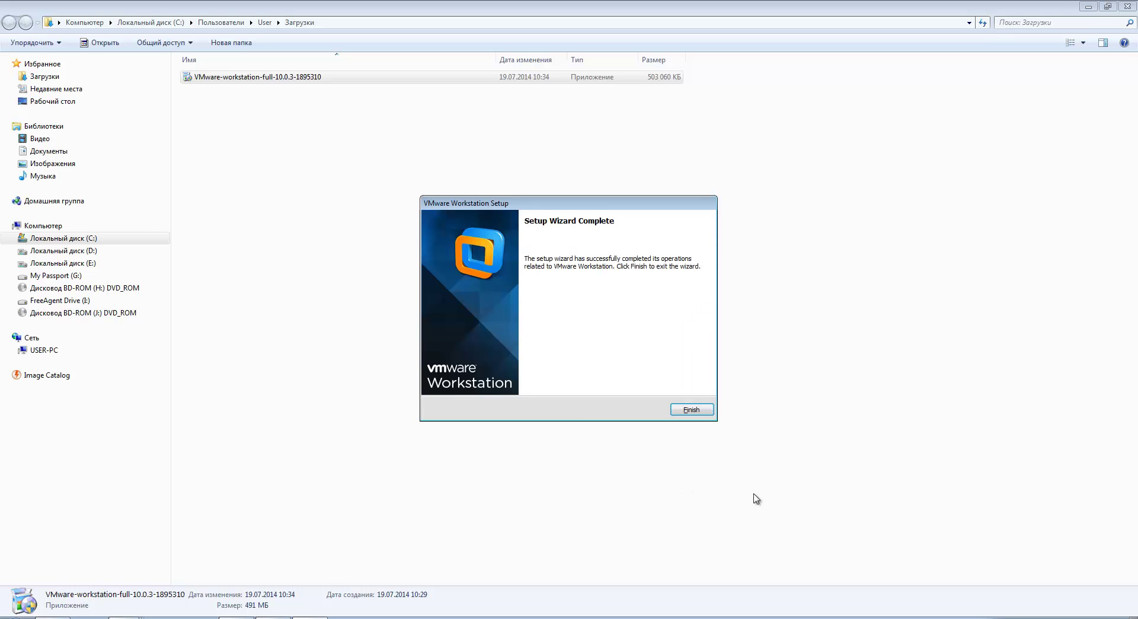
pyautogui.click(689, 410)
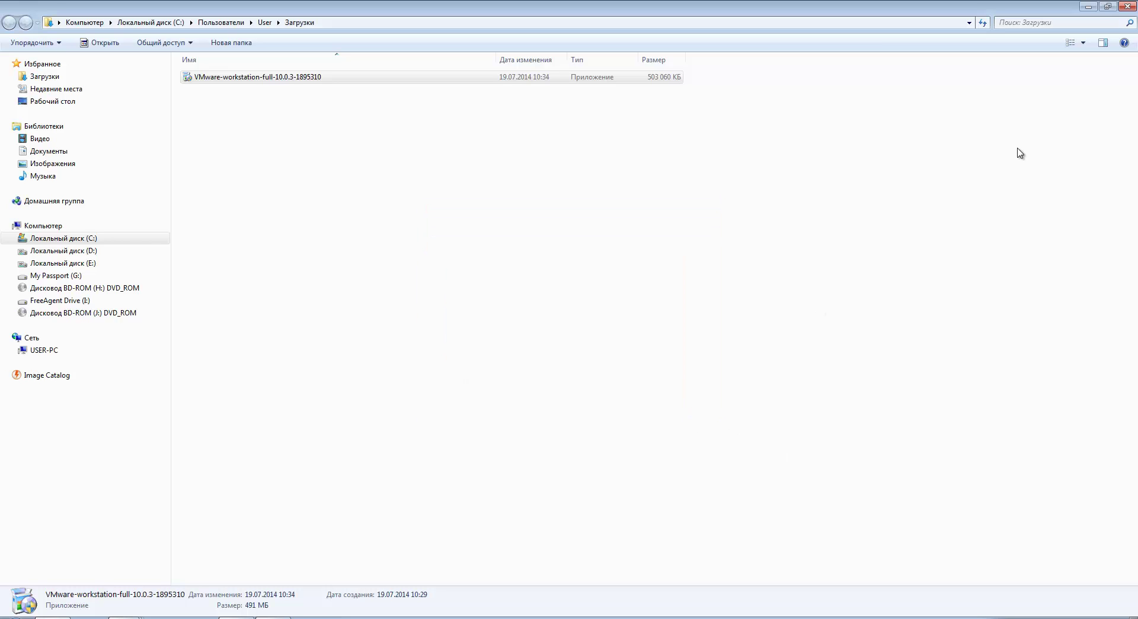
# Step: Place the VMware Workstation shortcut beside the other desktop icons and launch VMware Workstation from it
pyautogui.click(1090, 7)
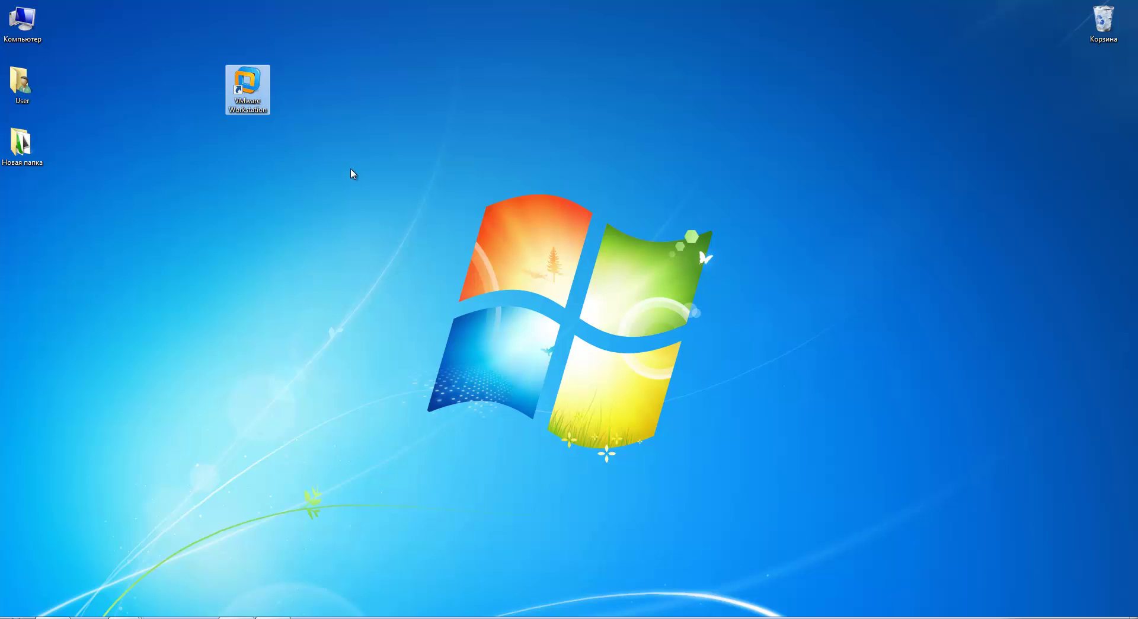
pyautogui.moveTo(255, 83); pyautogui.dragTo(114, 29)
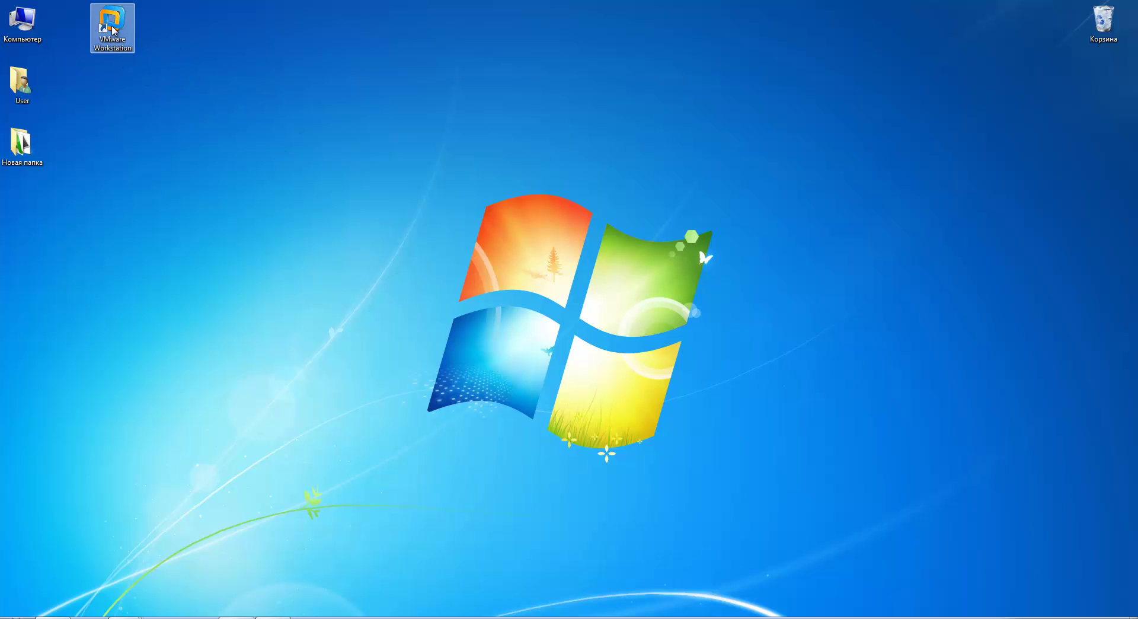
pyautogui.doubleClick(114, 30)
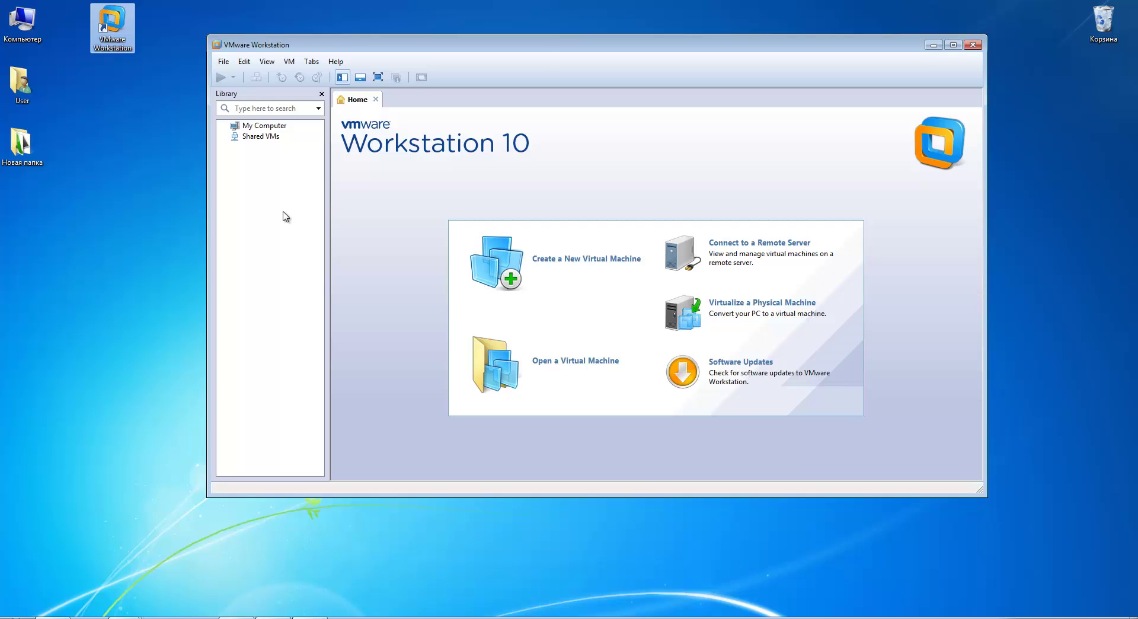
pyautogui.moveTo(537, 47); pyautogui.dragTo(521, 70)
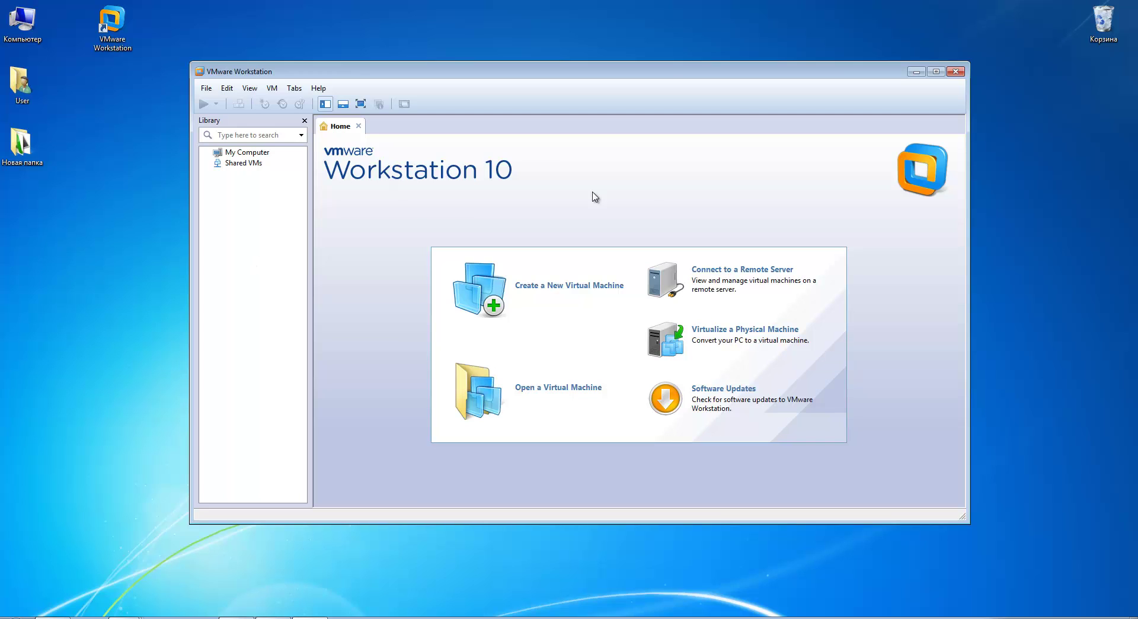
# Step: Begin a new virtual machine with the Typical configuration and choose an installer disc image file as the source
pyautogui.click(561, 298)
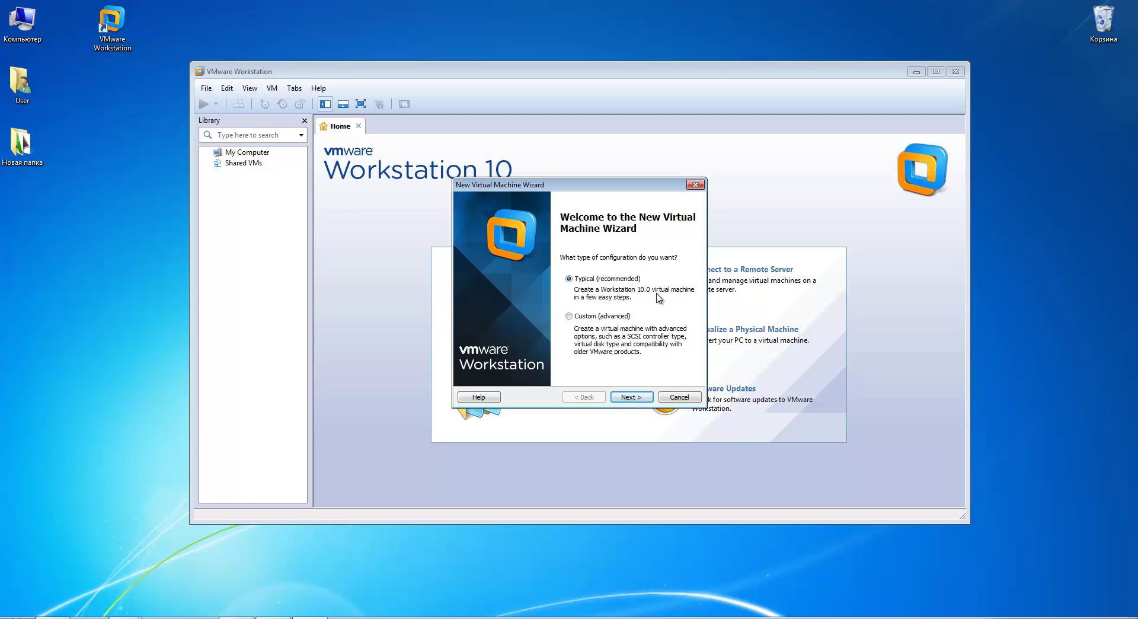
pyautogui.click(632, 397)
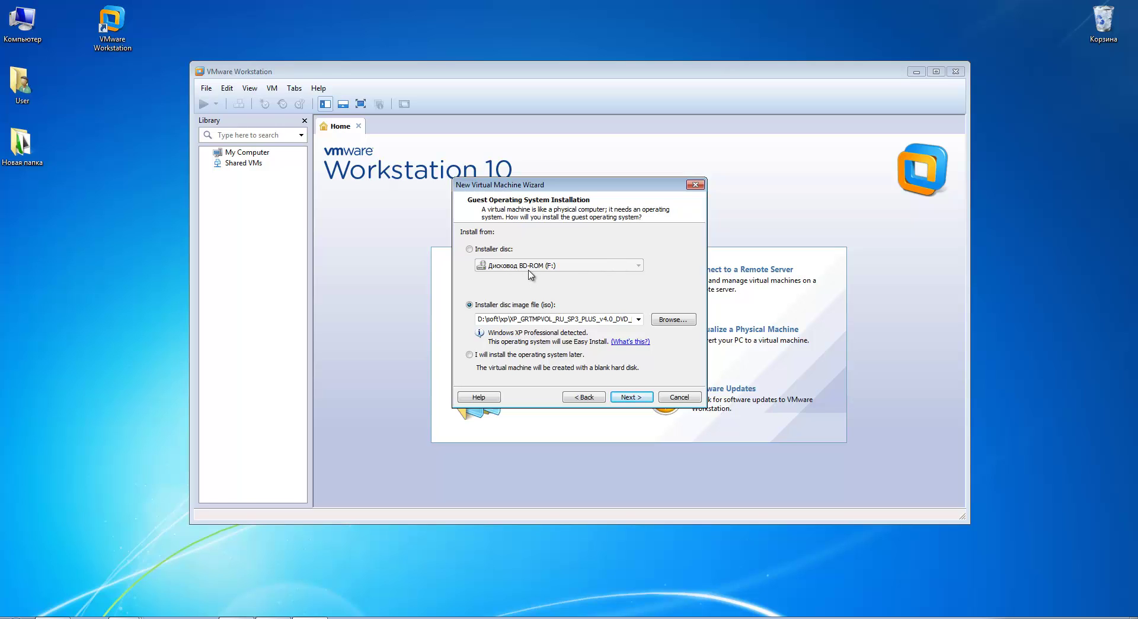
pyautogui.click(470, 249)
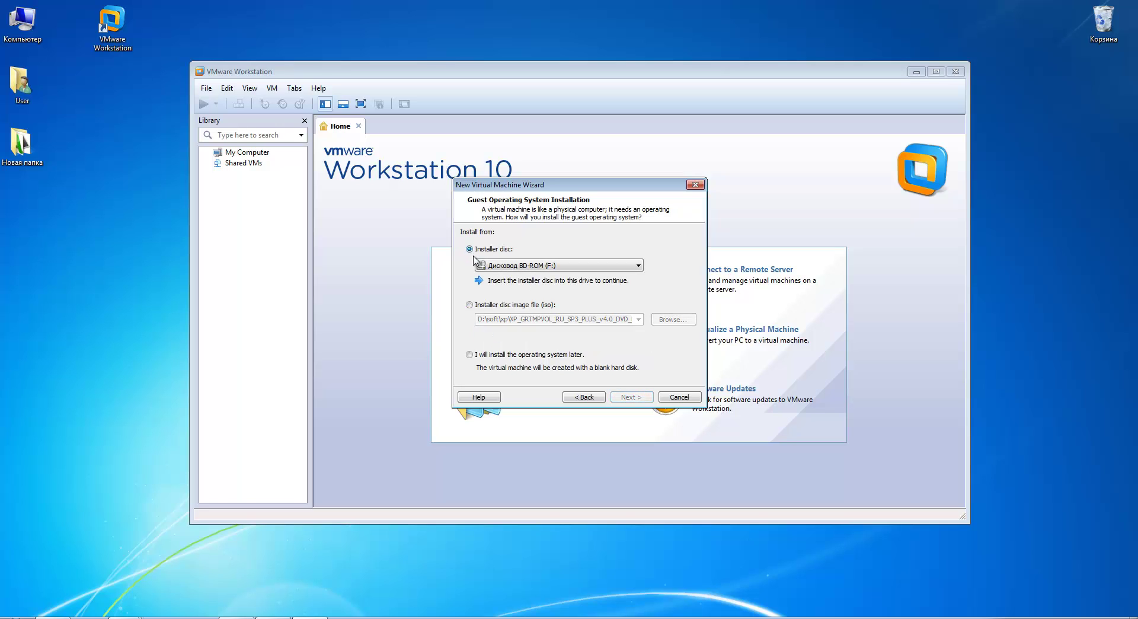
pyautogui.click(470, 304)
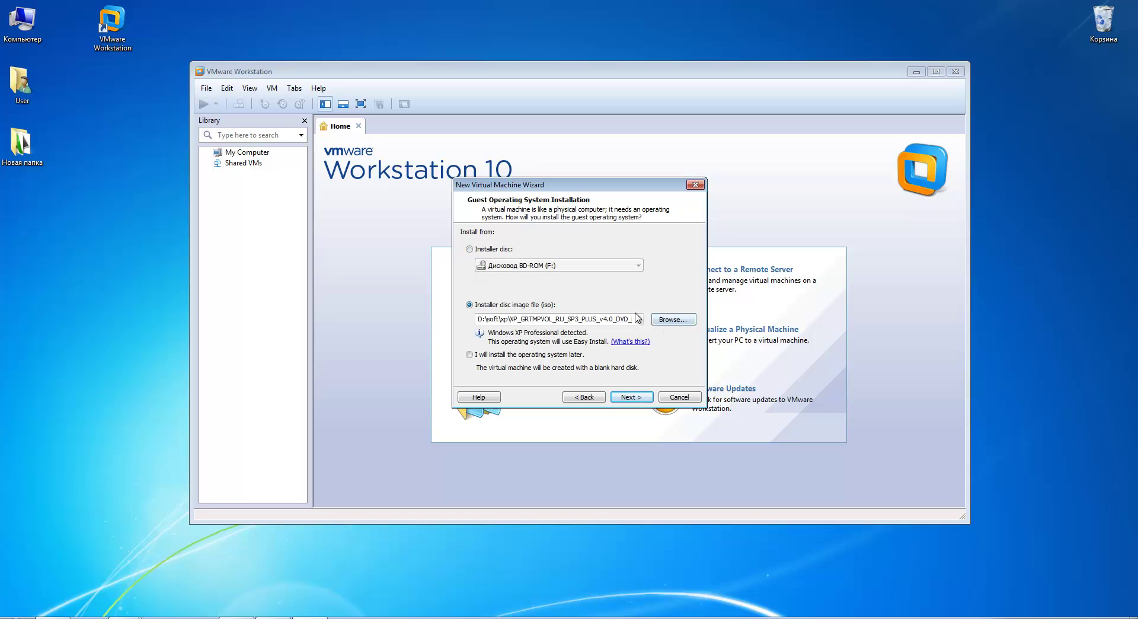
# Step: Load the ru-en_win8.1_u1_x86-x64_12in1_activated ISO from the Win8.1.Update1 folder in D:\soft as the installer image and continue
pyautogui.click(673, 320)
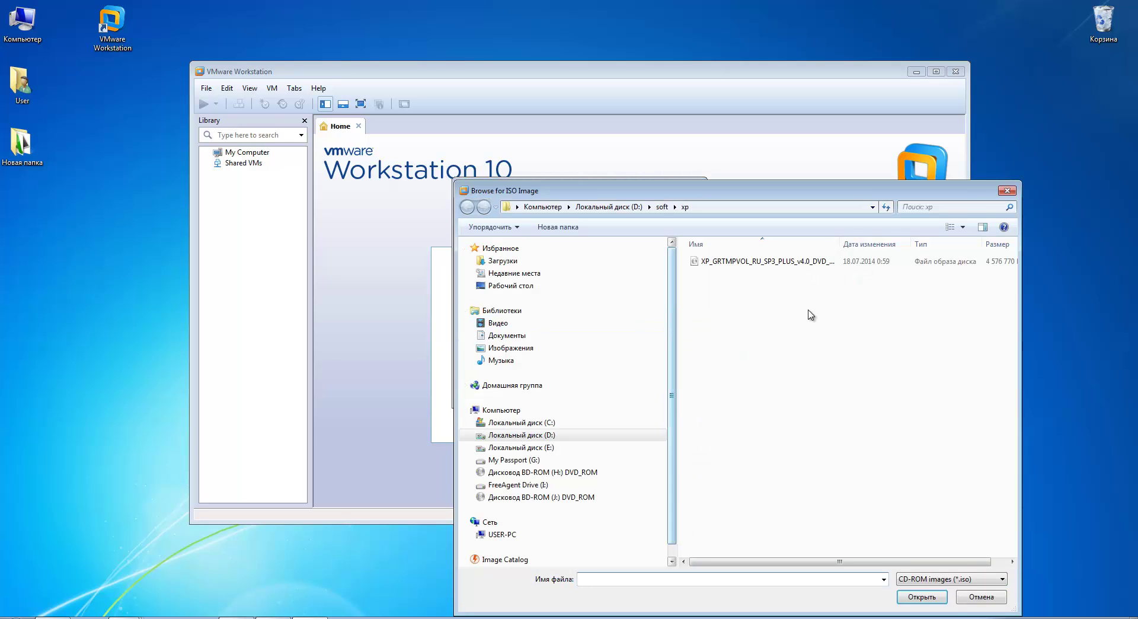
pyautogui.click(663, 204)
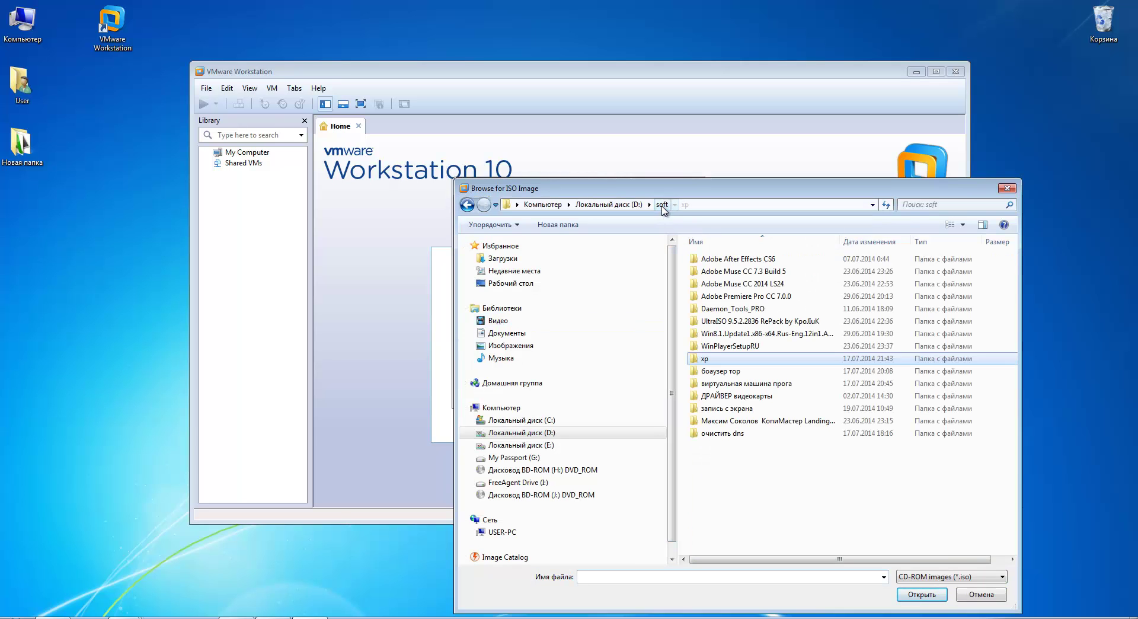
pyautogui.doubleClick(767, 334)
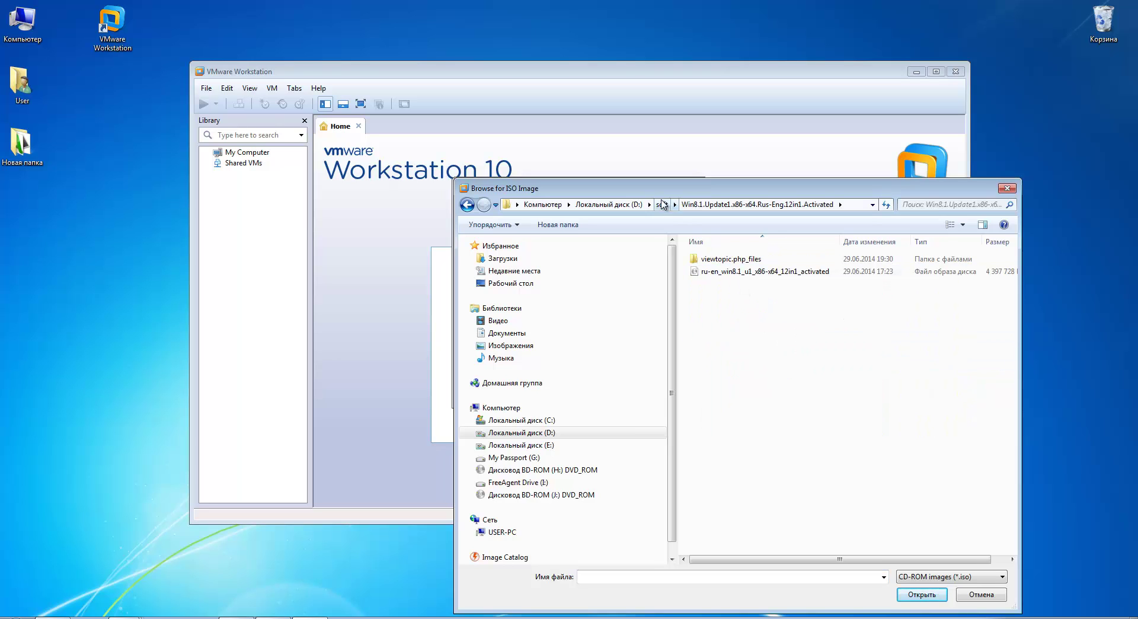
pyautogui.moveTo(658, 188); pyautogui.dragTo(416, 105)
pyautogui.click(516, 188)
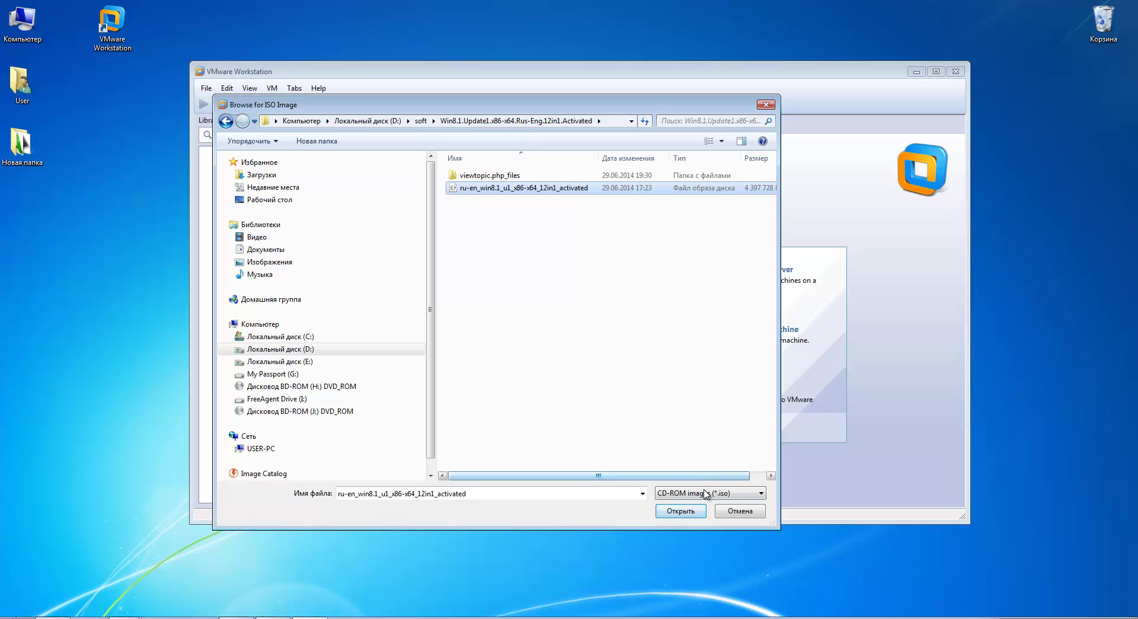
pyautogui.click(682, 511)
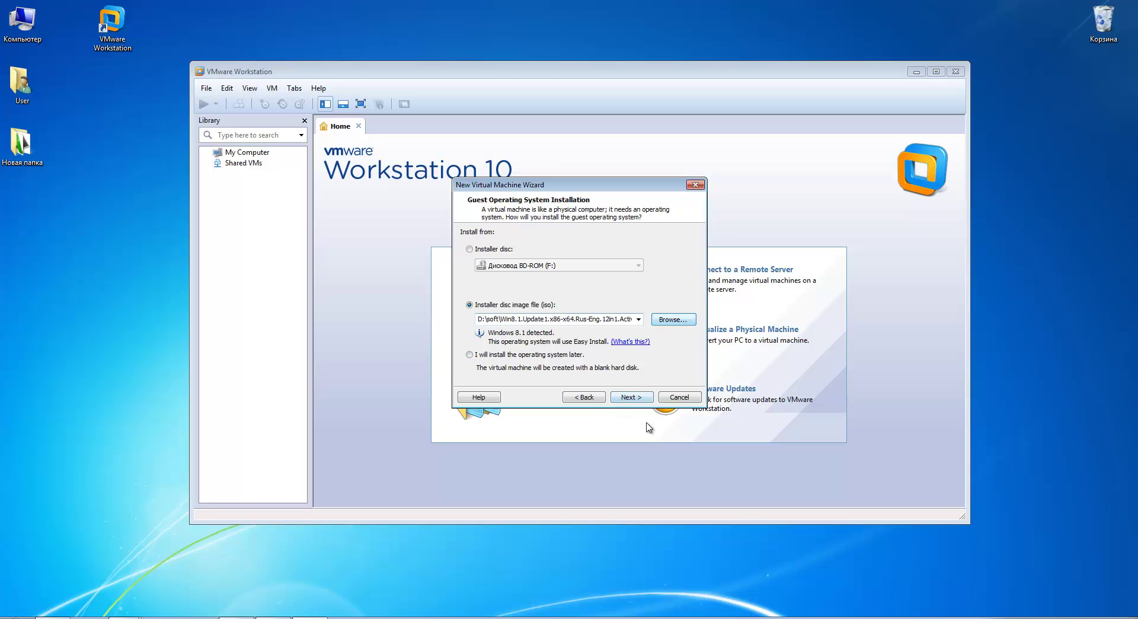
pyautogui.click(632, 397)
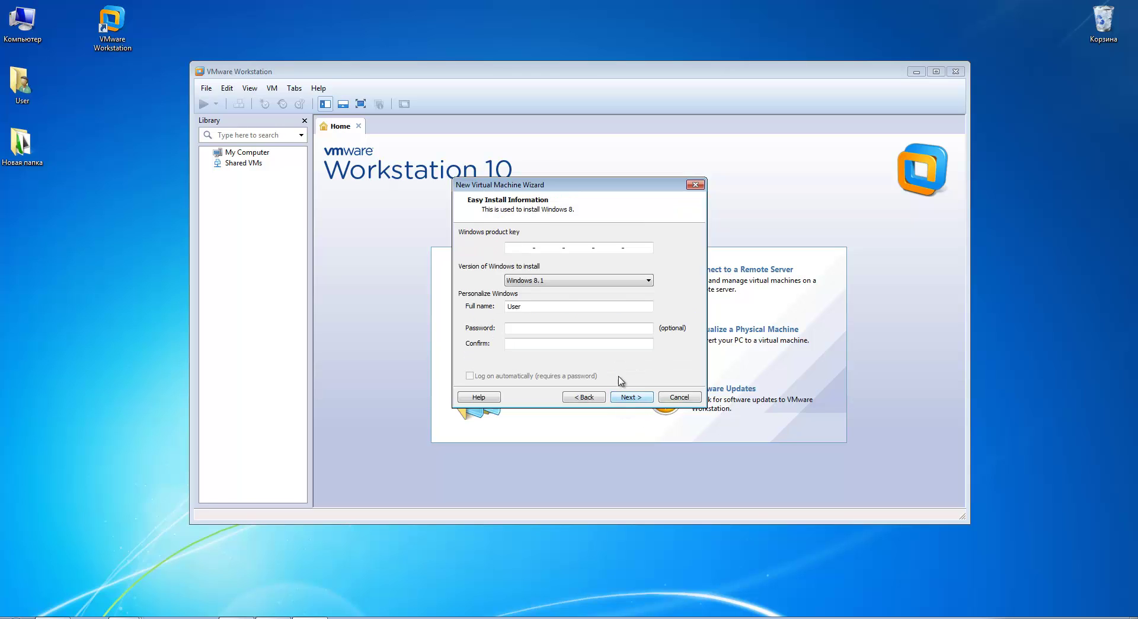
# Step: Accept the Easy Install information for Windows 8.1 with product key and password left blank, and agree to continue without a key
pyautogui.click(534, 305)
pyautogui.click(564, 306)
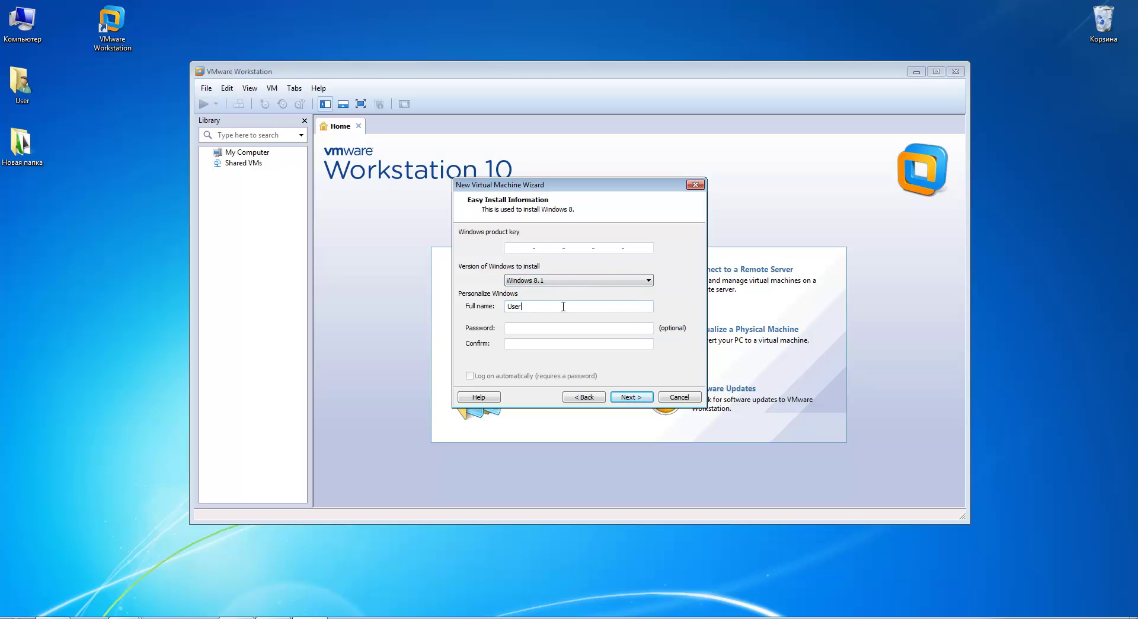
pyautogui.click(514, 244)
pyautogui.click(602, 341)
pyautogui.click(601, 328)
pyautogui.click(637, 402)
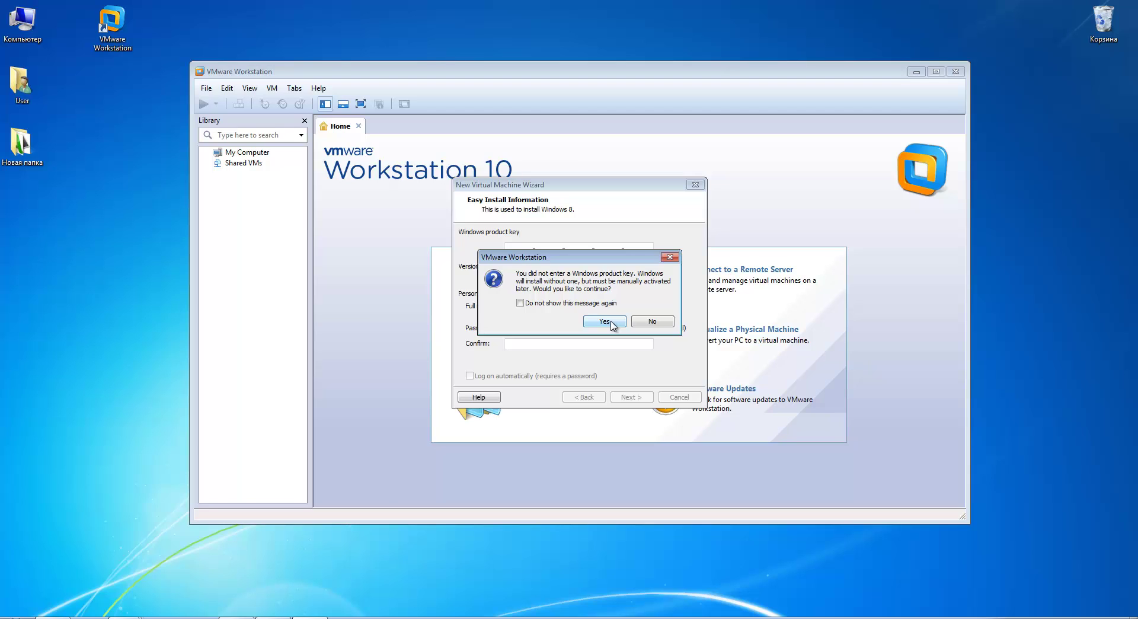
pyautogui.click(610, 321)
pyautogui.click(611, 322)
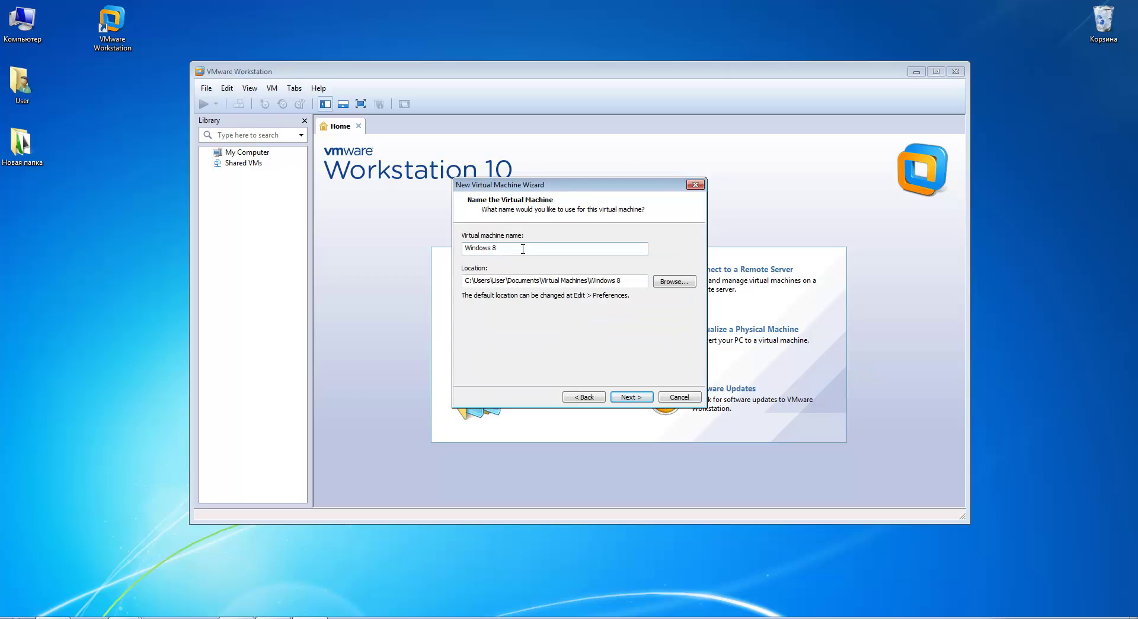
pyautogui.click(496, 246)
pyautogui.moveTo(508, 247); pyautogui.dragTo(459, 250)
pyautogui.moveTo(212, 147); pyautogui.dragTo(304, 215)
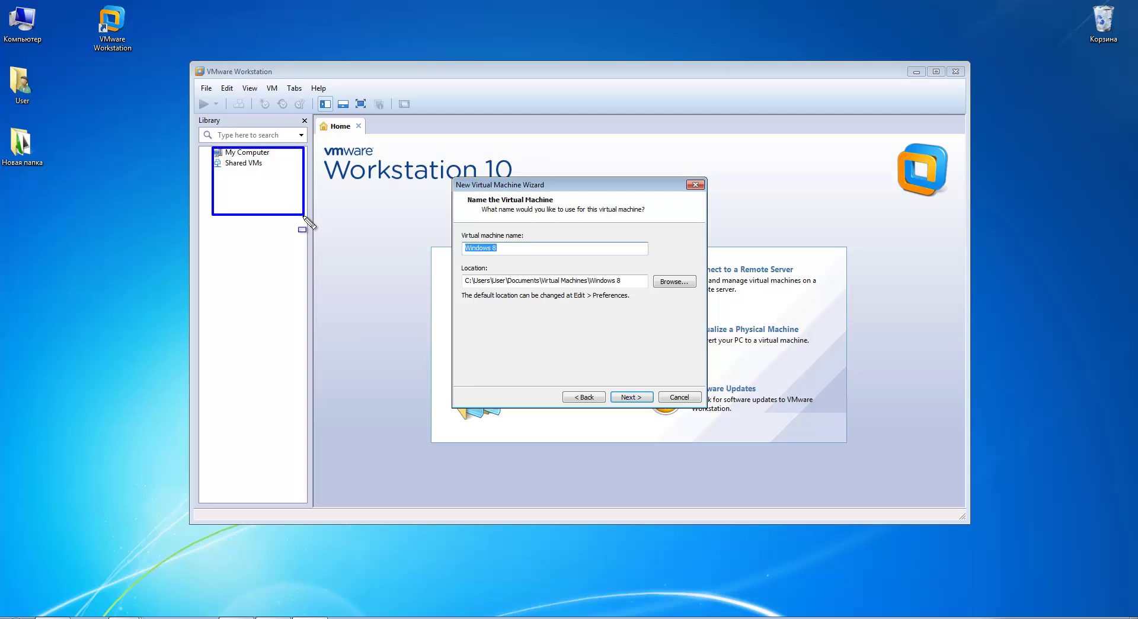
pyautogui.press('Escape')
pyautogui.click(522, 248)
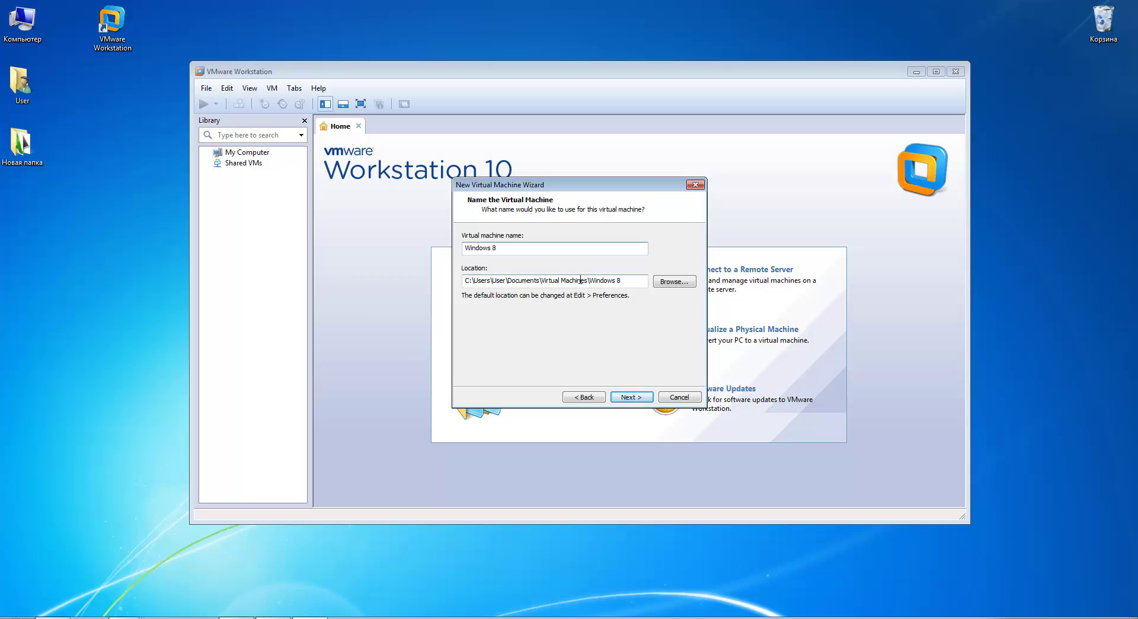
pyautogui.click(677, 284)
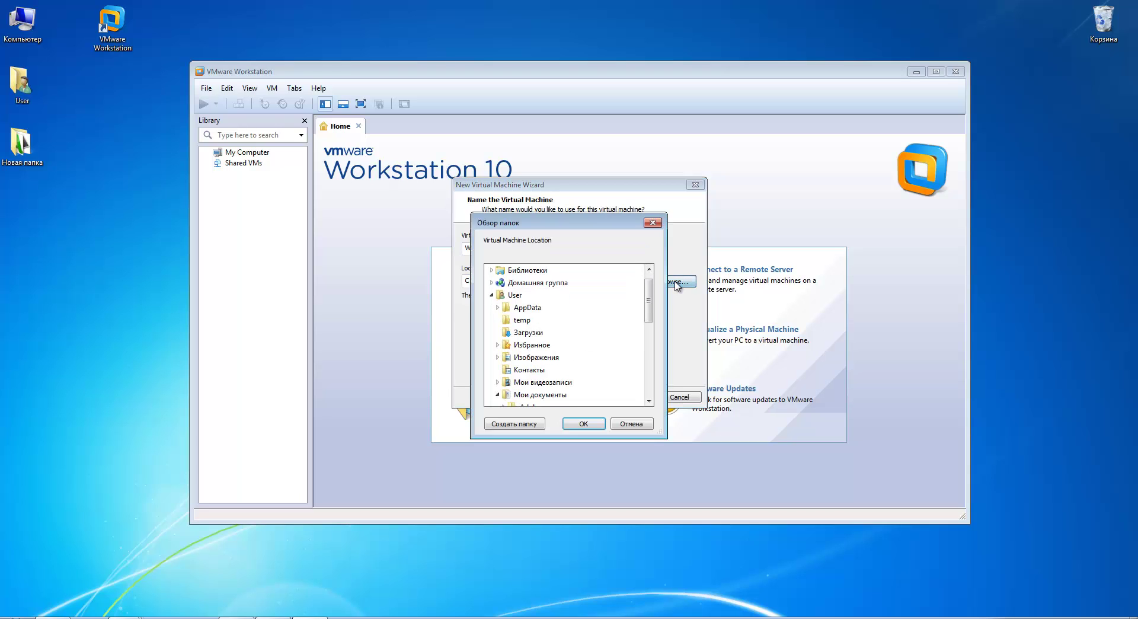
pyautogui.moveTo(649, 309); pyautogui.dragTo(653, 343)
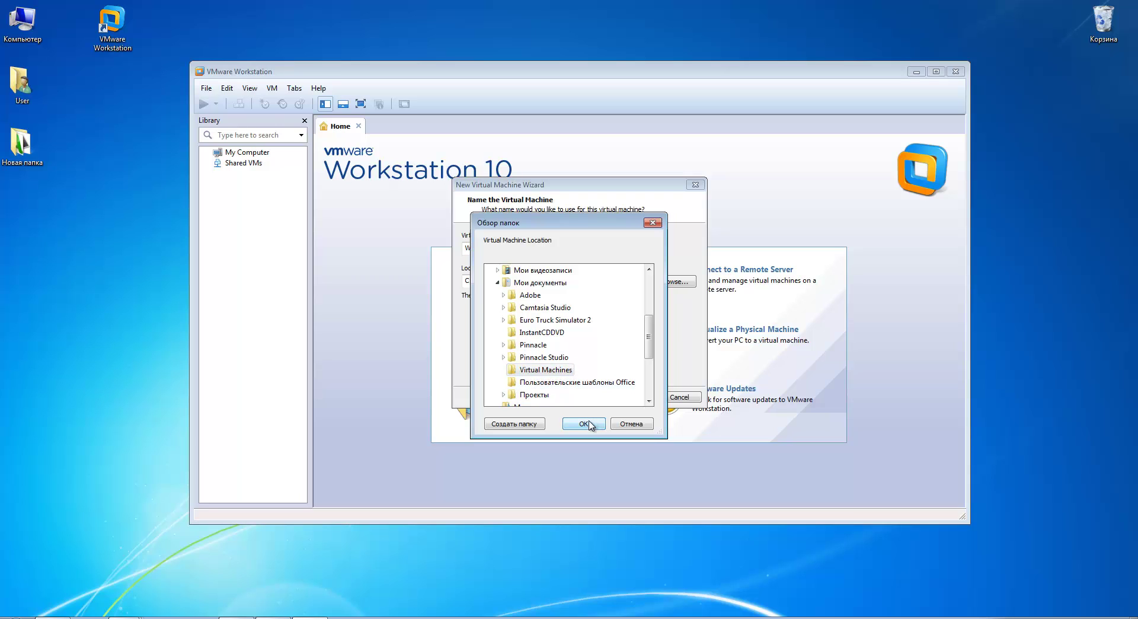
pyautogui.click(637, 425)
# Step: Accept the virtual machine name Windows 8 with its default location, and a 60 GB disk split into multiple files
pyautogui.click(631, 397)
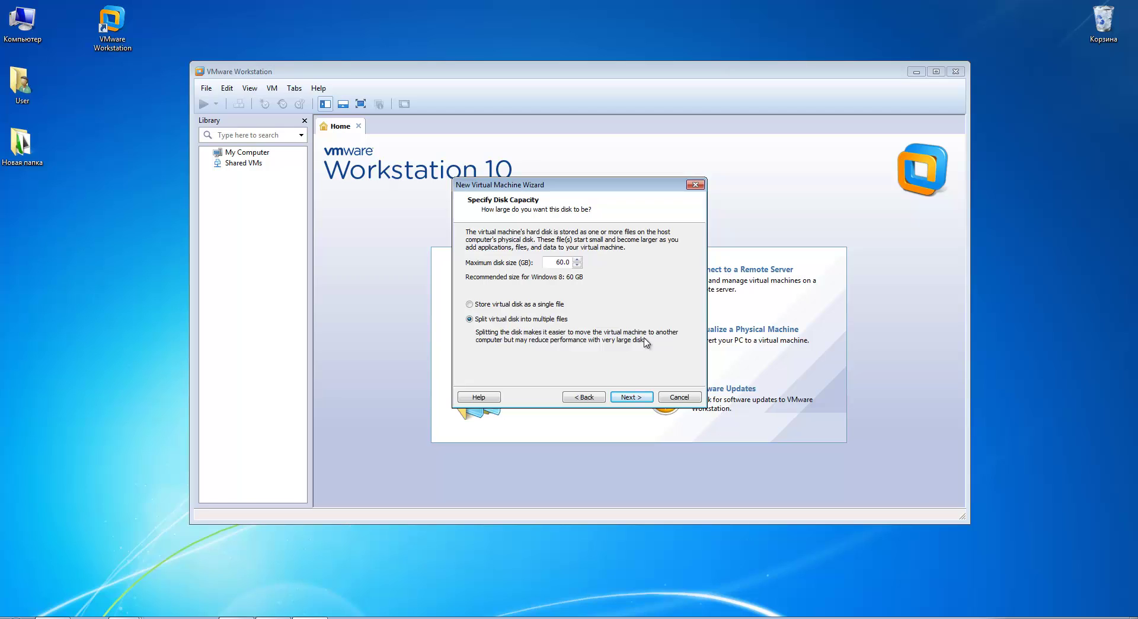
pyautogui.click(636, 399)
pyautogui.click(635, 400)
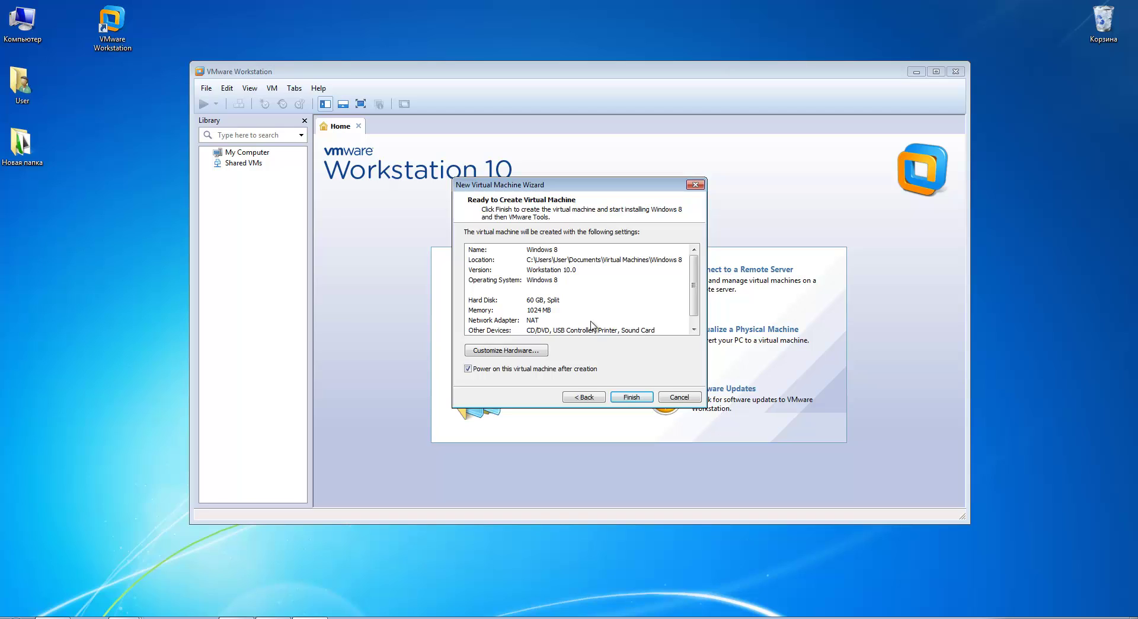
# Step: Review the summary settings, create the Windows 8 virtual machine with power-on after creation, and dismiss the removable devices hint
pyautogui.click(552, 304)
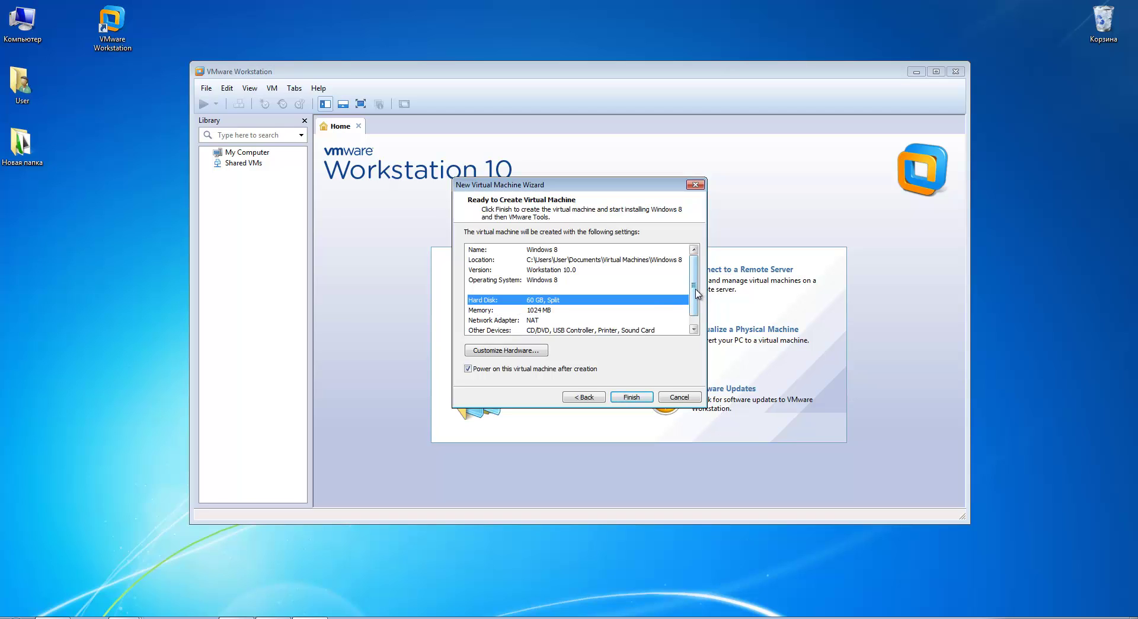
pyautogui.moveTo(695, 294); pyautogui.dragTo(696, 304)
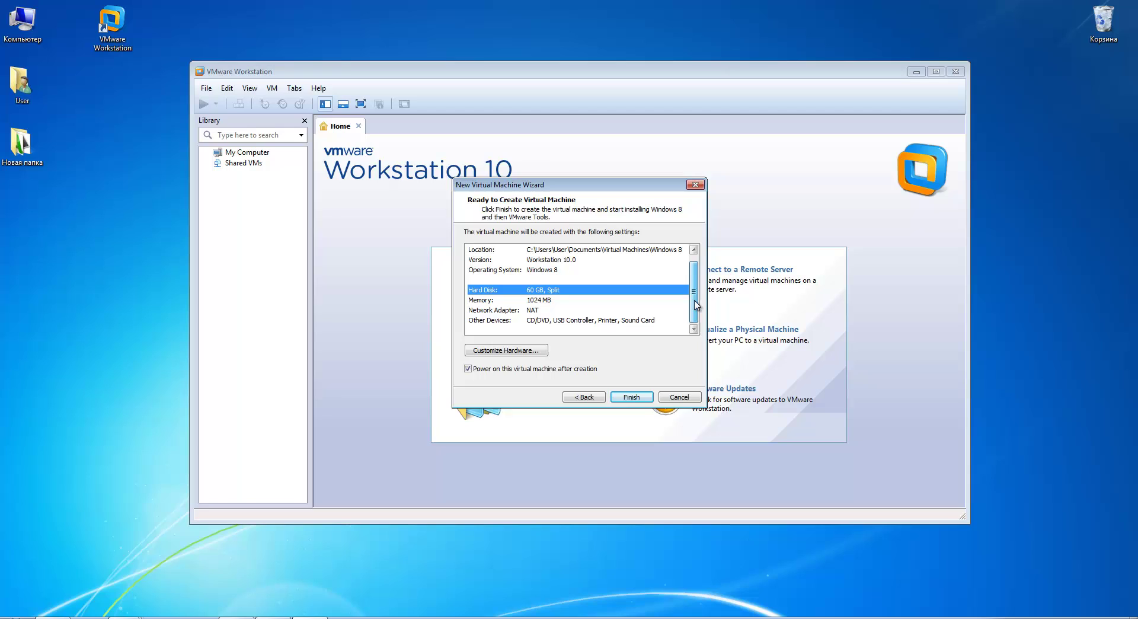
pyautogui.click(539, 300)
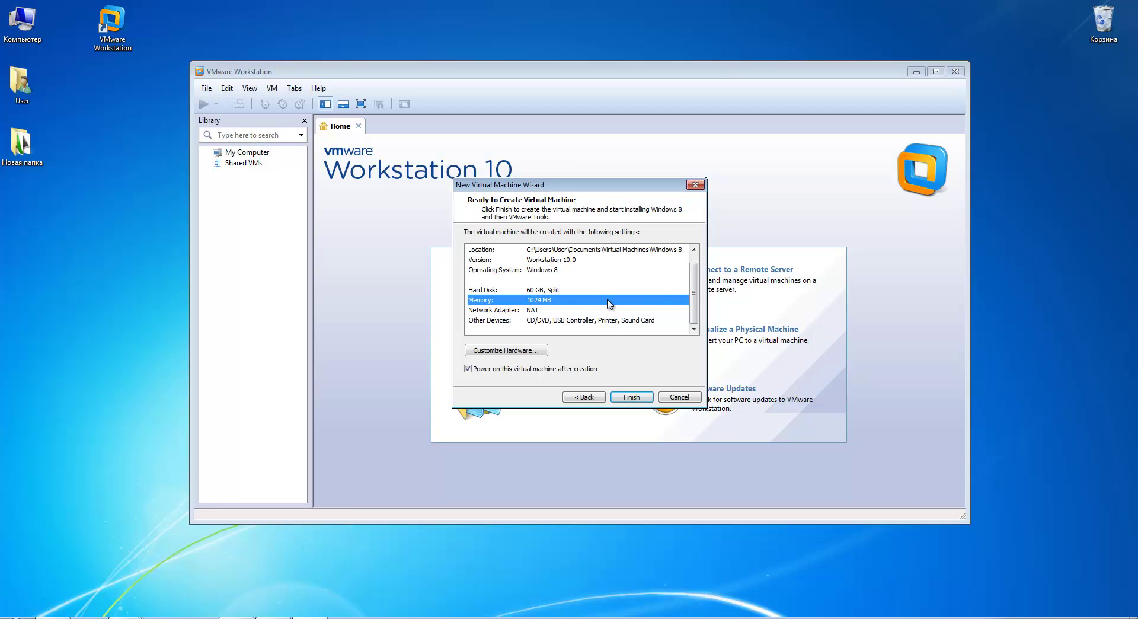
pyautogui.click(636, 398)
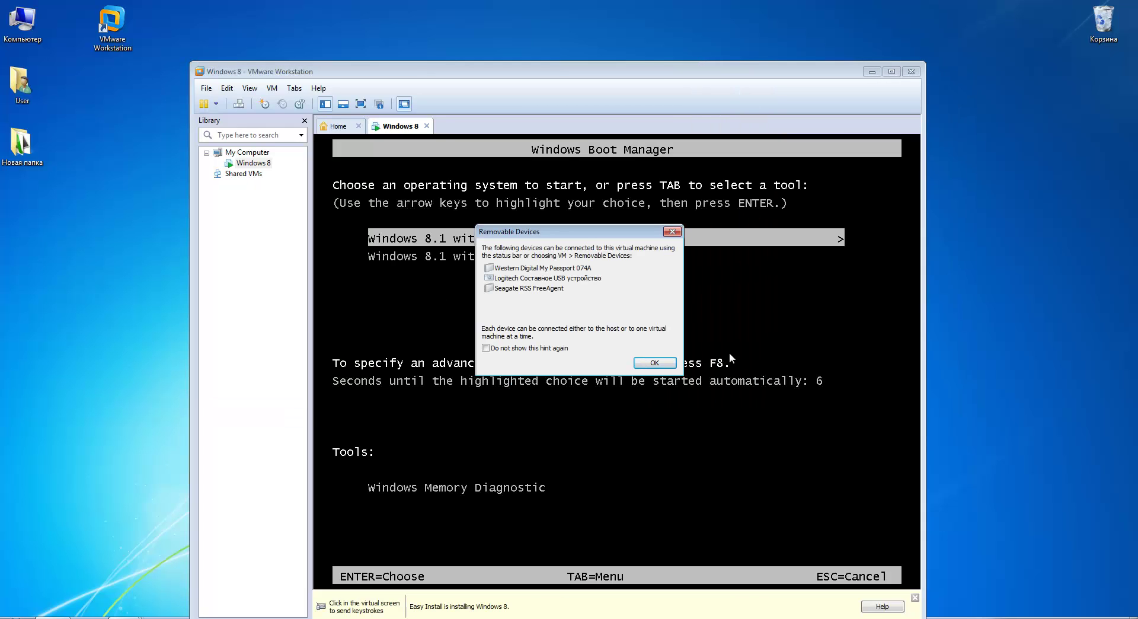
pyautogui.click(654, 364)
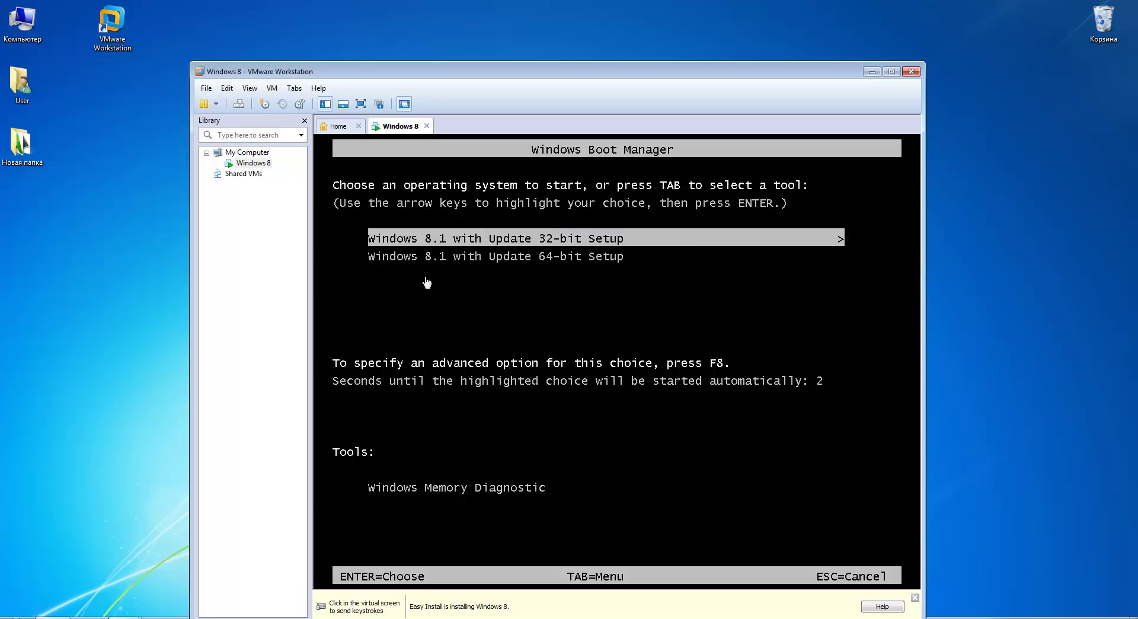
# Step: Proceed past the boot manager into Windows Setup and install the Windows 8.1 Professional x86 edition
pyautogui.click(586, 265)
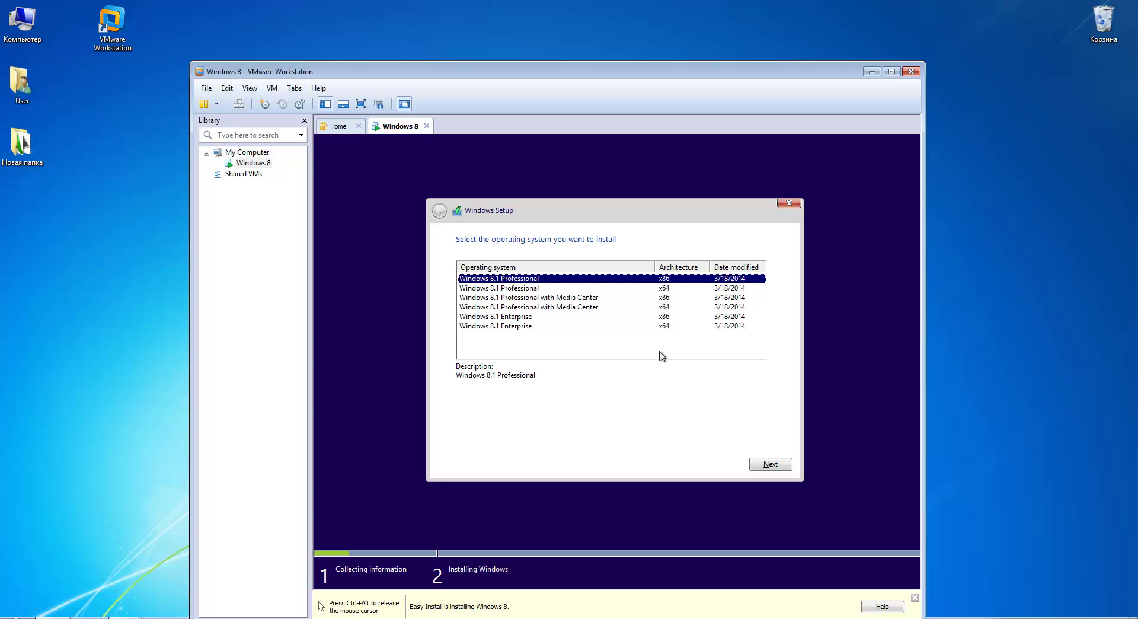
pyautogui.click(776, 468)
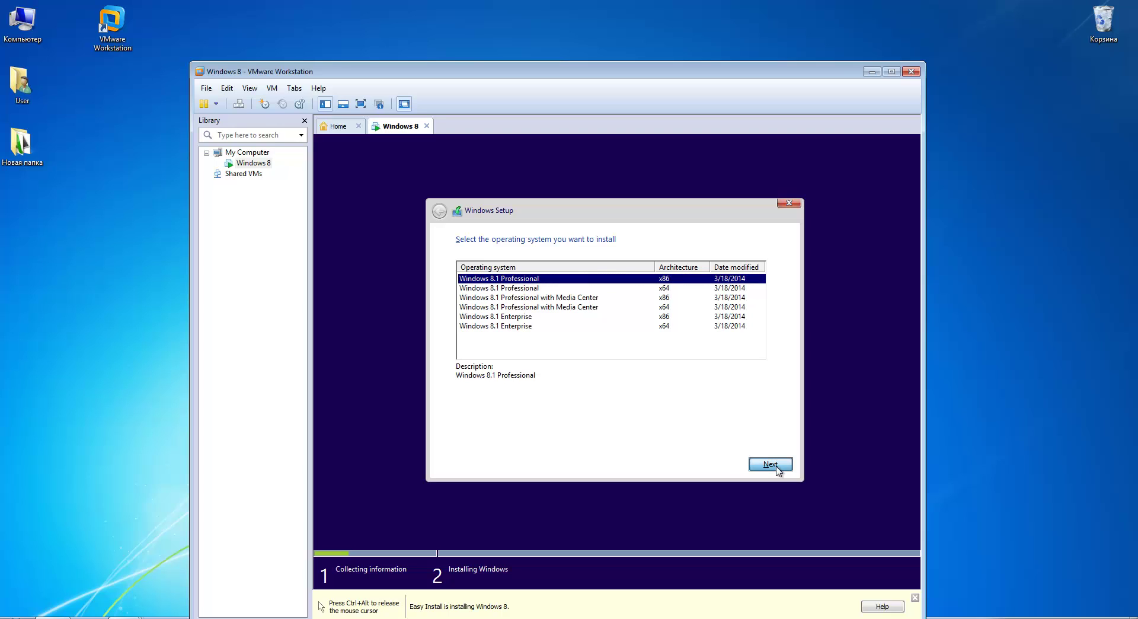
pyautogui.click(776, 468)
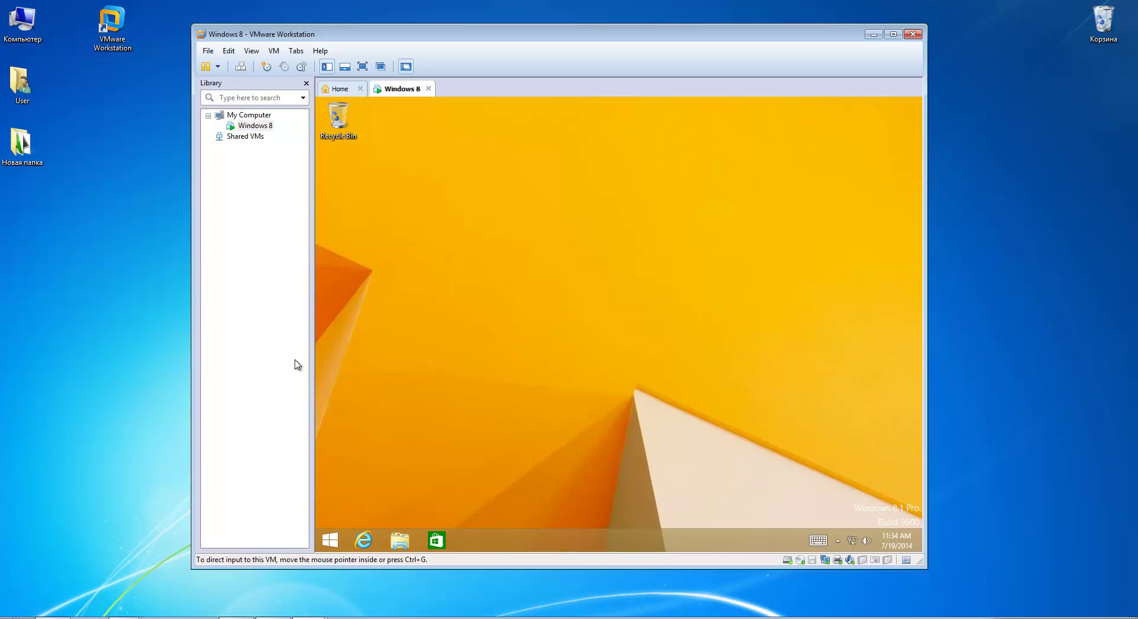
# Step: Open the Start screen inside the virtual machine, then minimize the VMware Workstation window and restore it on the Windows 8 machine
pyautogui.click(330, 540)
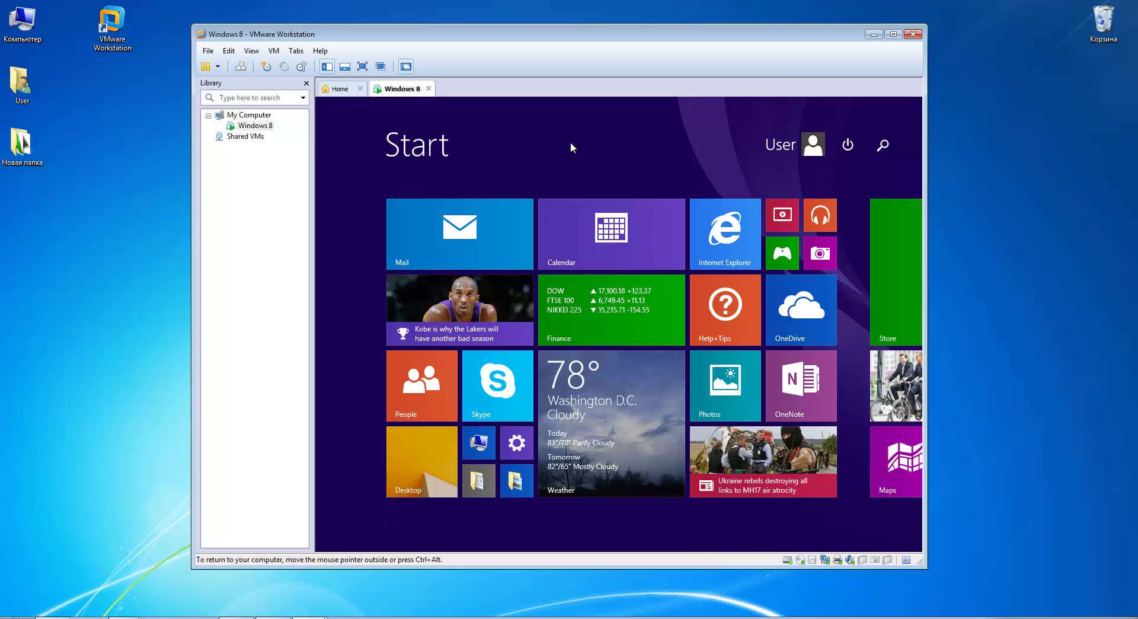
pyautogui.click(873, 35)
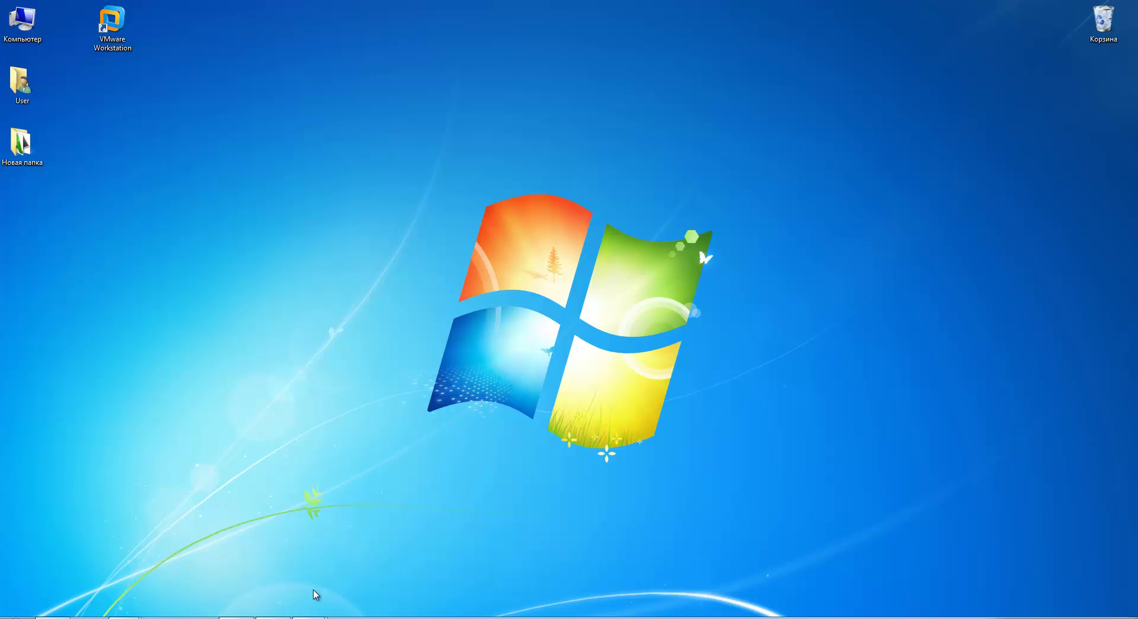
pyautogui.moveTo(310, 617)
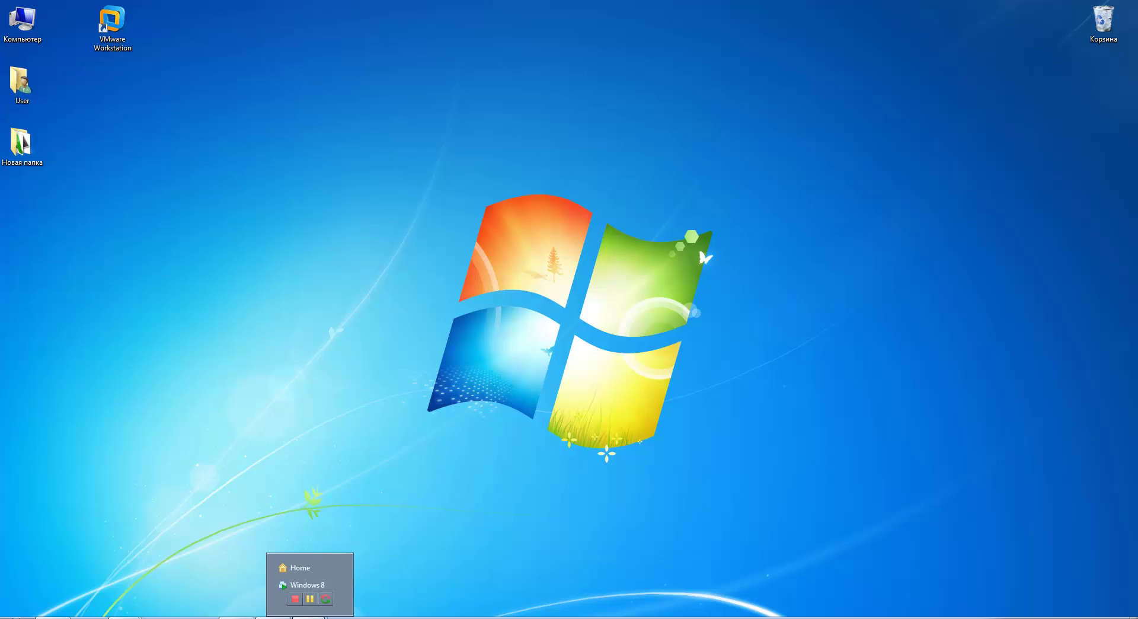
pyautogui.click(308, 585)
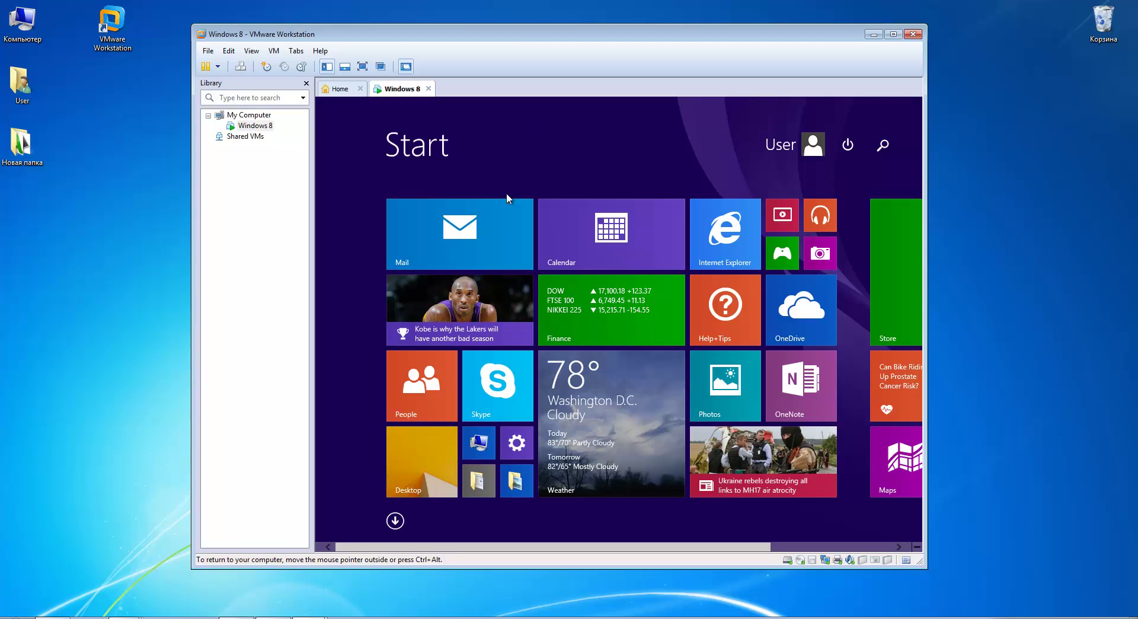
# Step: Look through the tiles across the guest's Start screen and return to the first tile group
pyautogui.scroll(-3, 595, 202)
pyautogui.scroll(3, 594, 201)
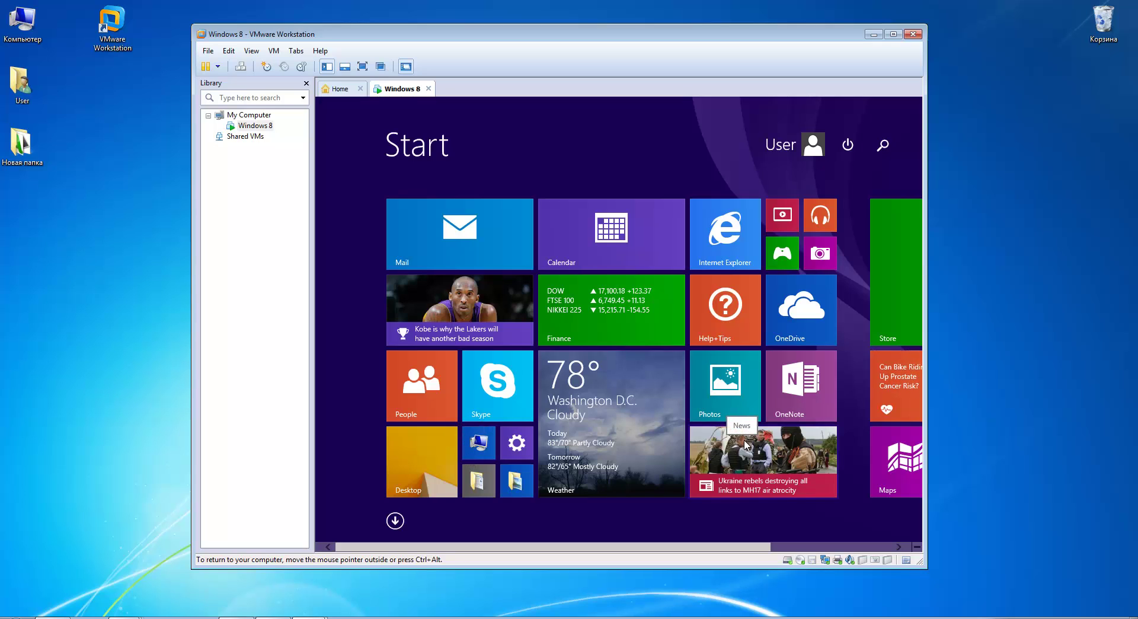
pyautogui.scroll(-3, 745, 441)
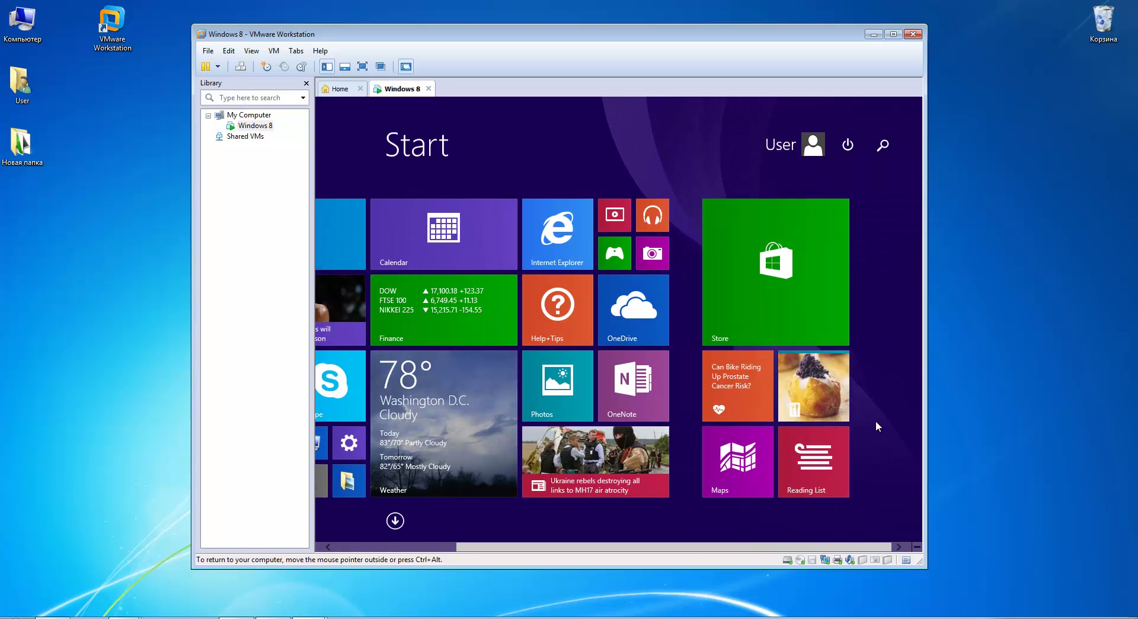
pyautogui.scroll(3, 898, 380)
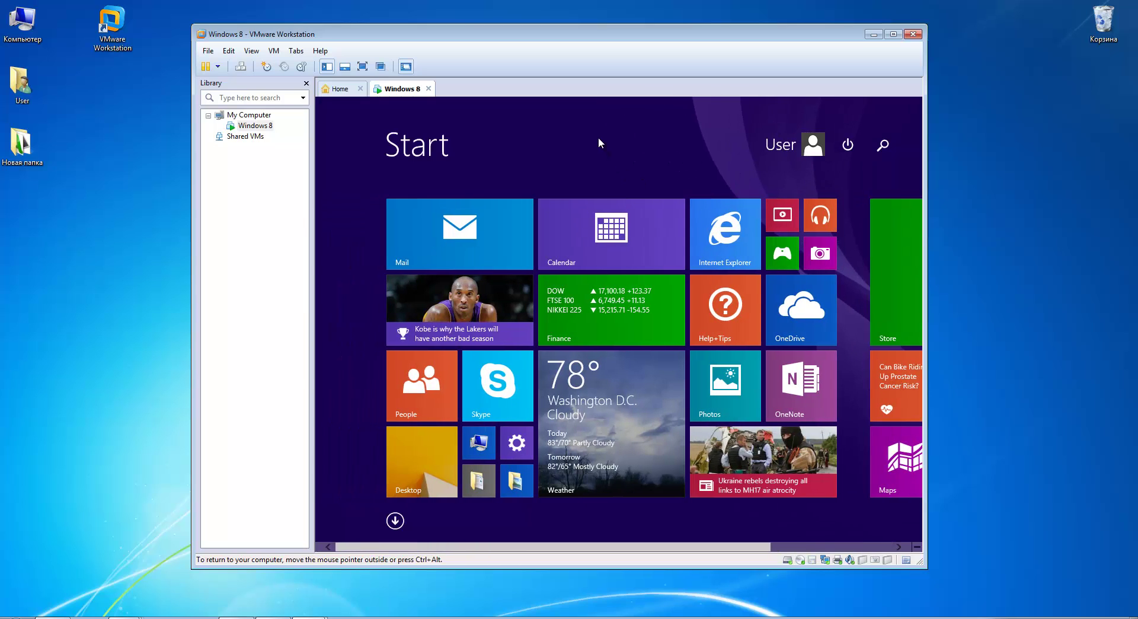